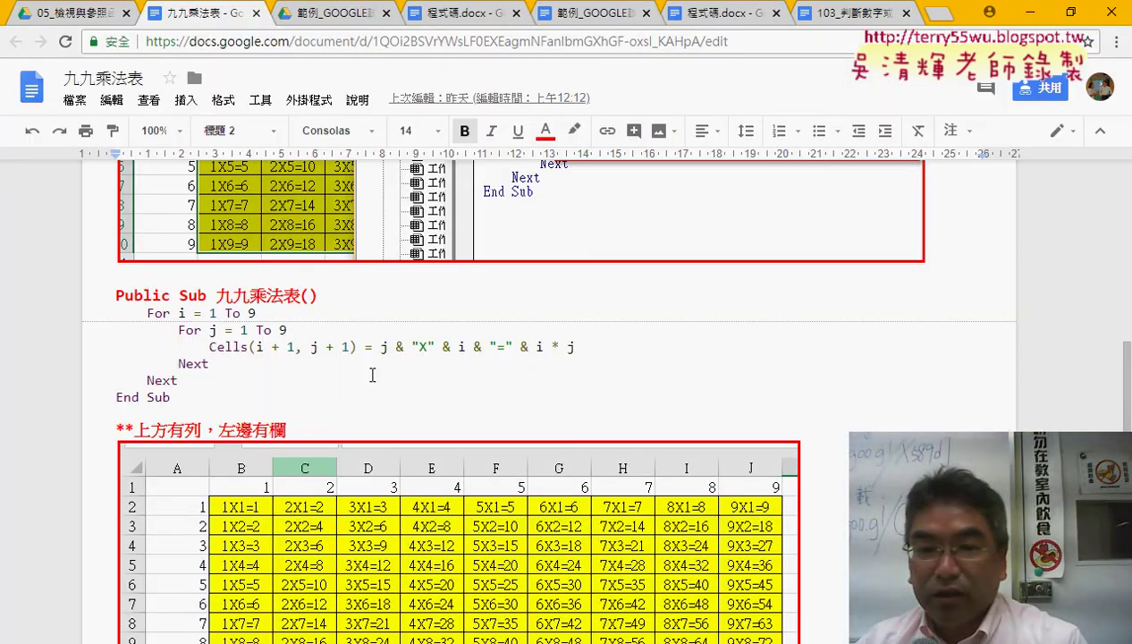
In Google Drive, enter the 05_檢視與參照函數 folder and select 範例_所屬單位查詢.xlsm.xlsx
click(63, 15)
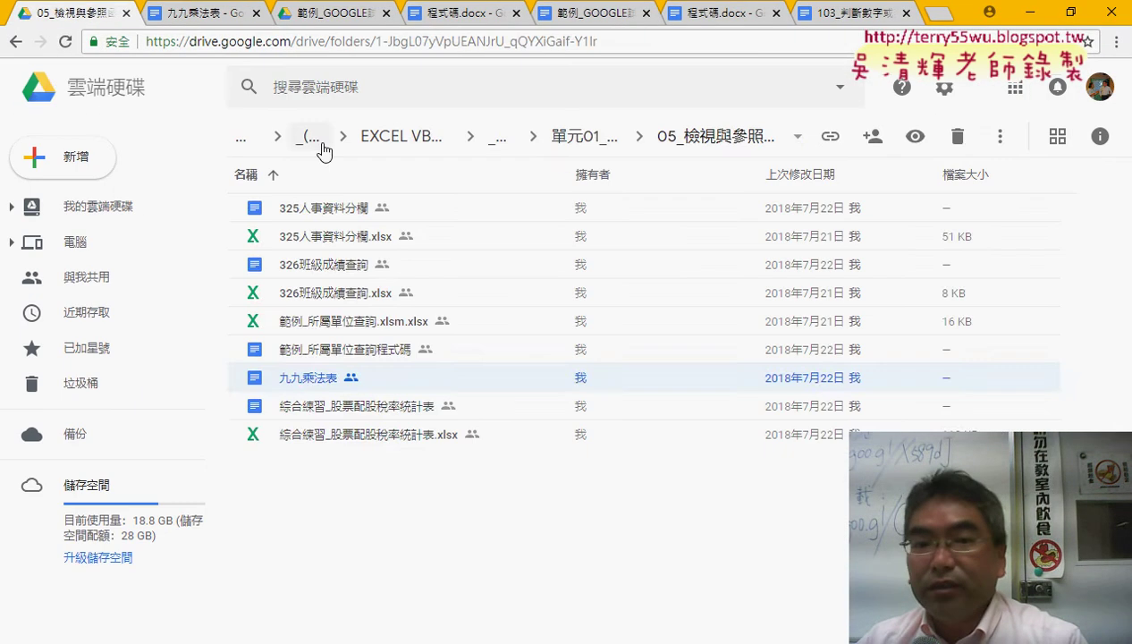
click(15, 41)
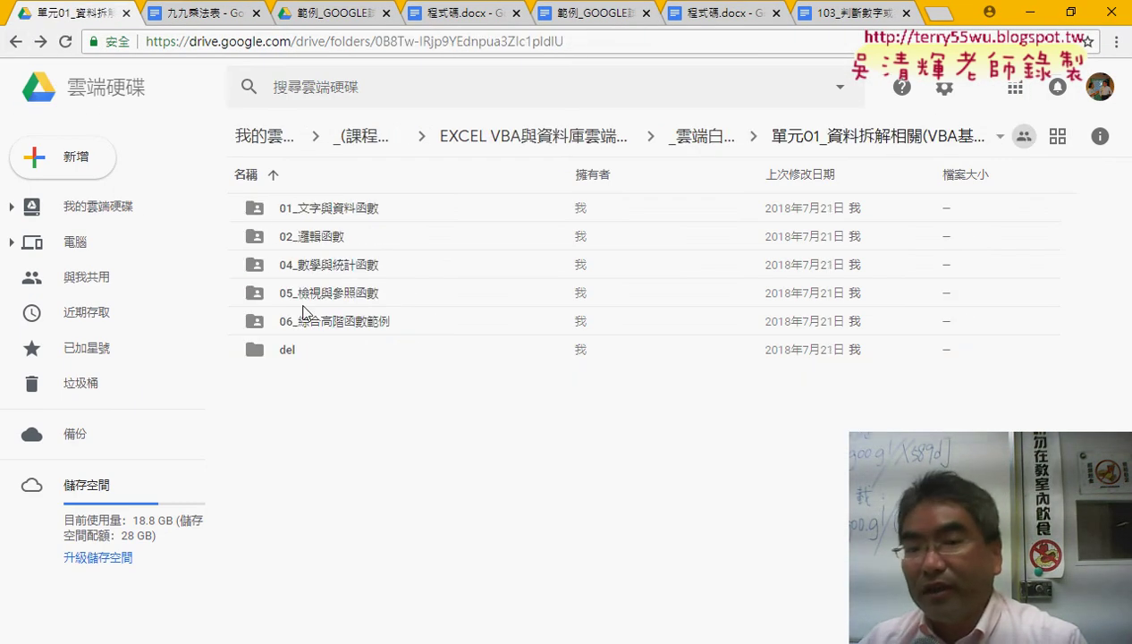
double_click(315, 296)
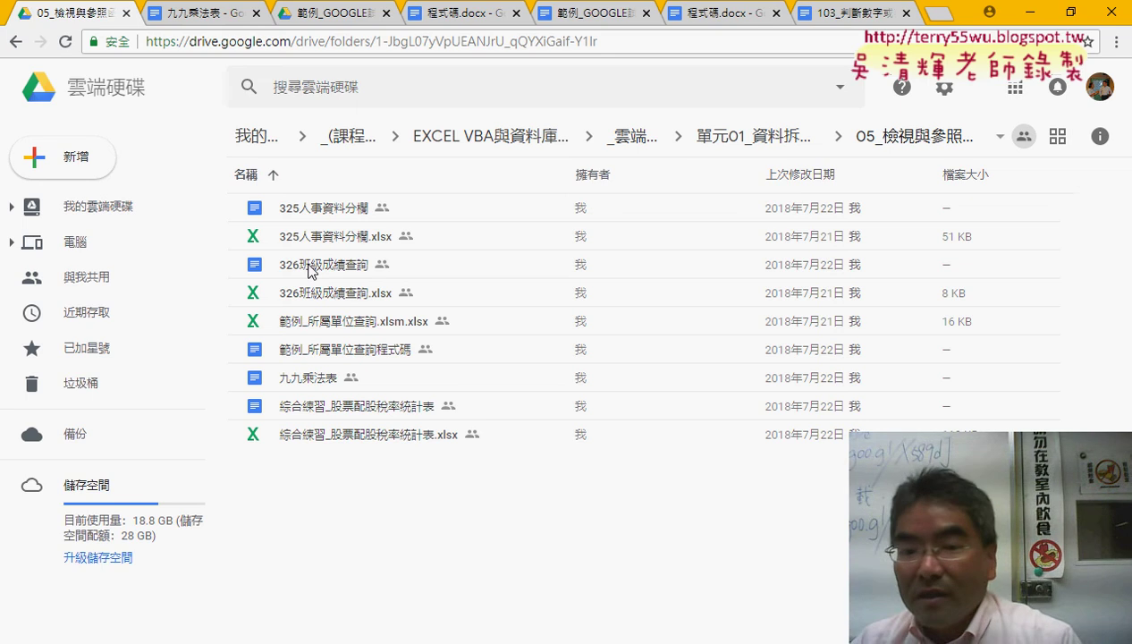
click(332, 323)
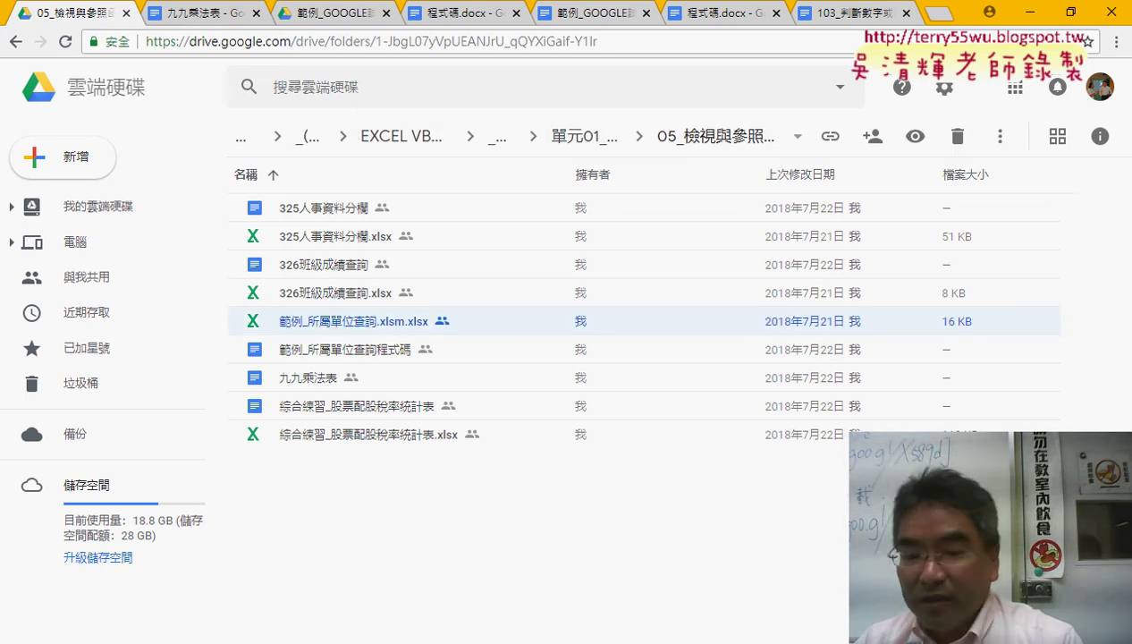
click(388, 637)
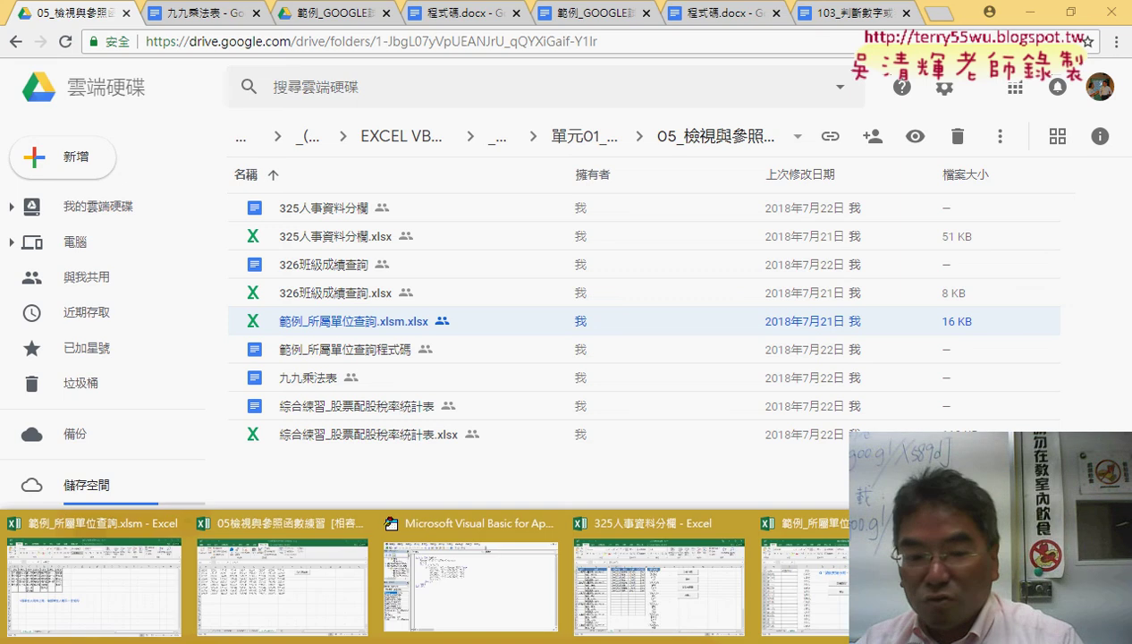
Bring up 範例_所屬單位查詢.xlsm maximized and view the 所屬單位 people list
click(139, 590)
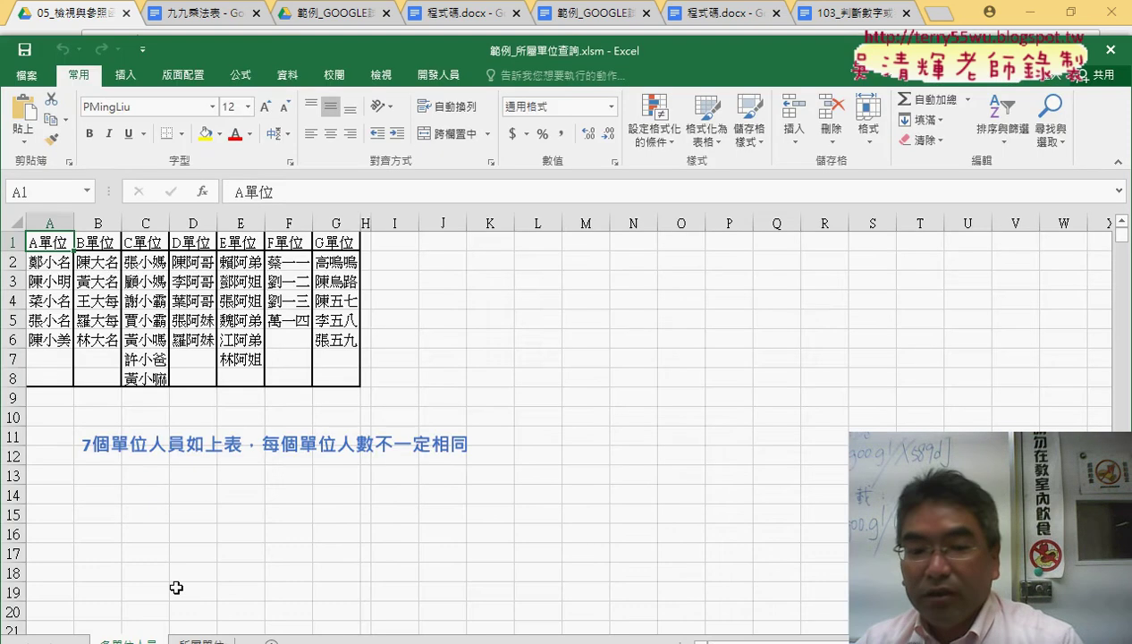
key(super+Up)
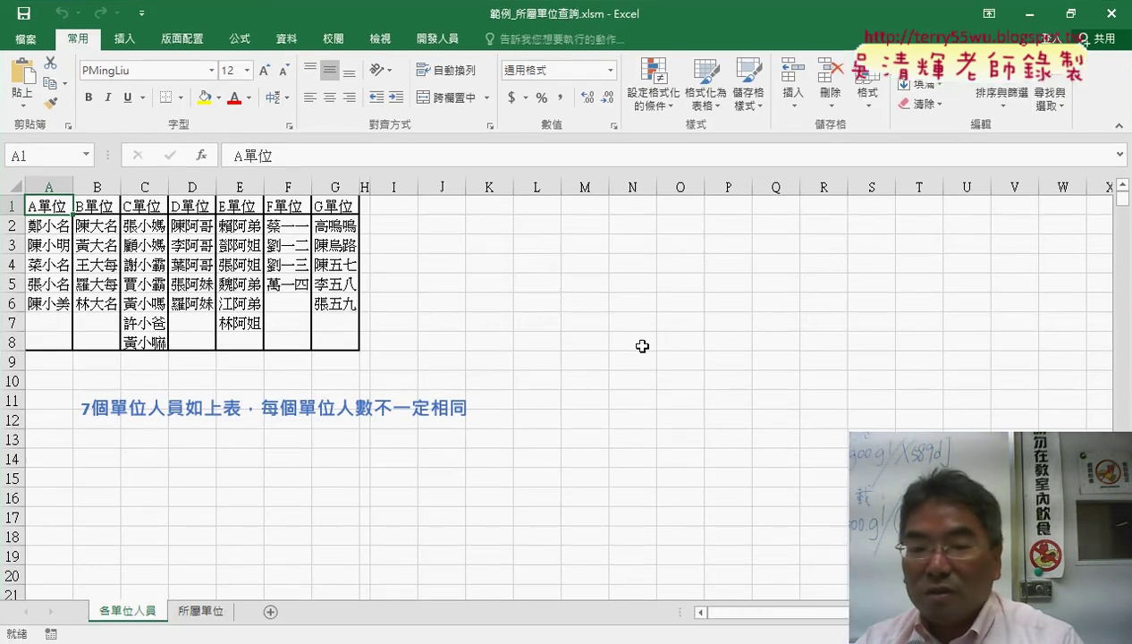
click(213, 612)
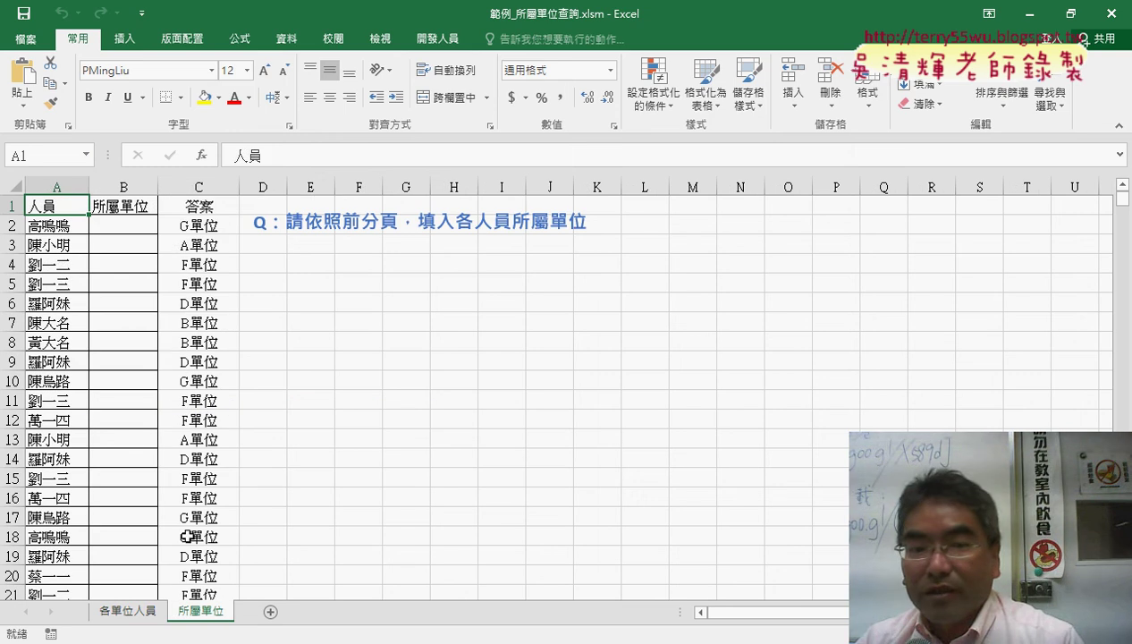
click(71, 229)
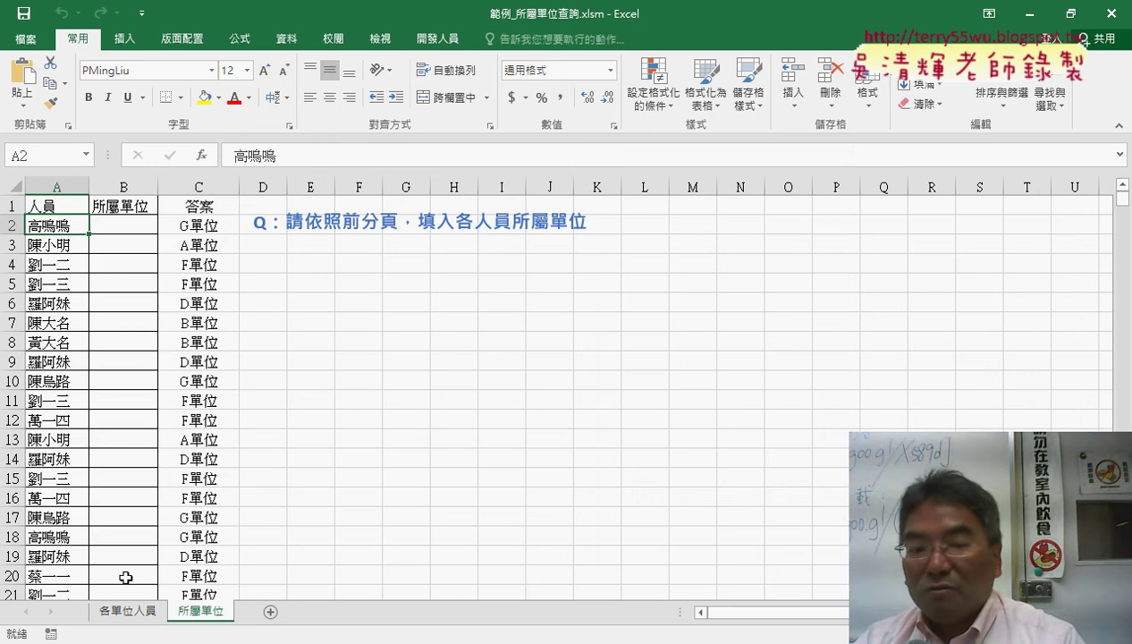
Inspect the G單位 header and its members on 各單位人員, then return to the 所屬單位 answer cells
click(137, 617)
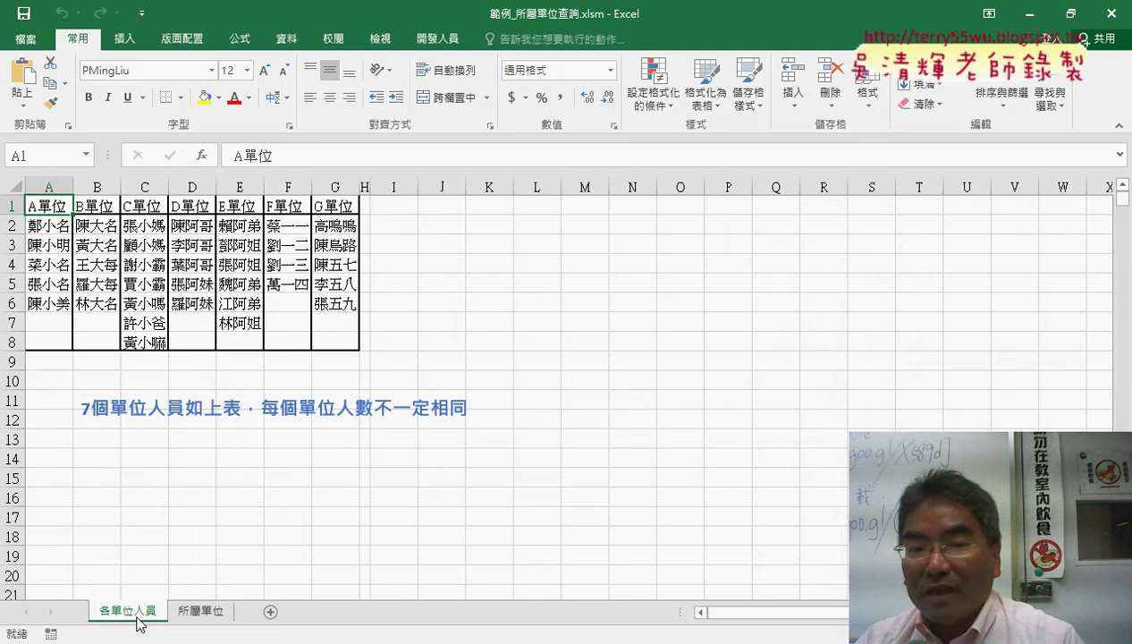
click(341, 211)
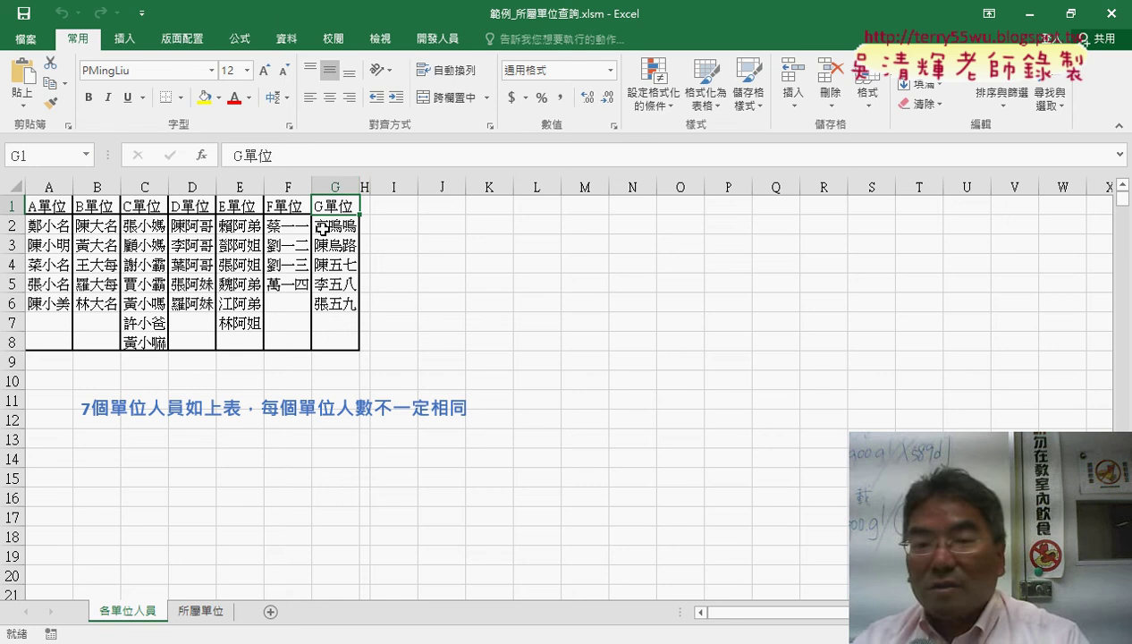
drag(322, 228, 338, 304)
click(333, 208)
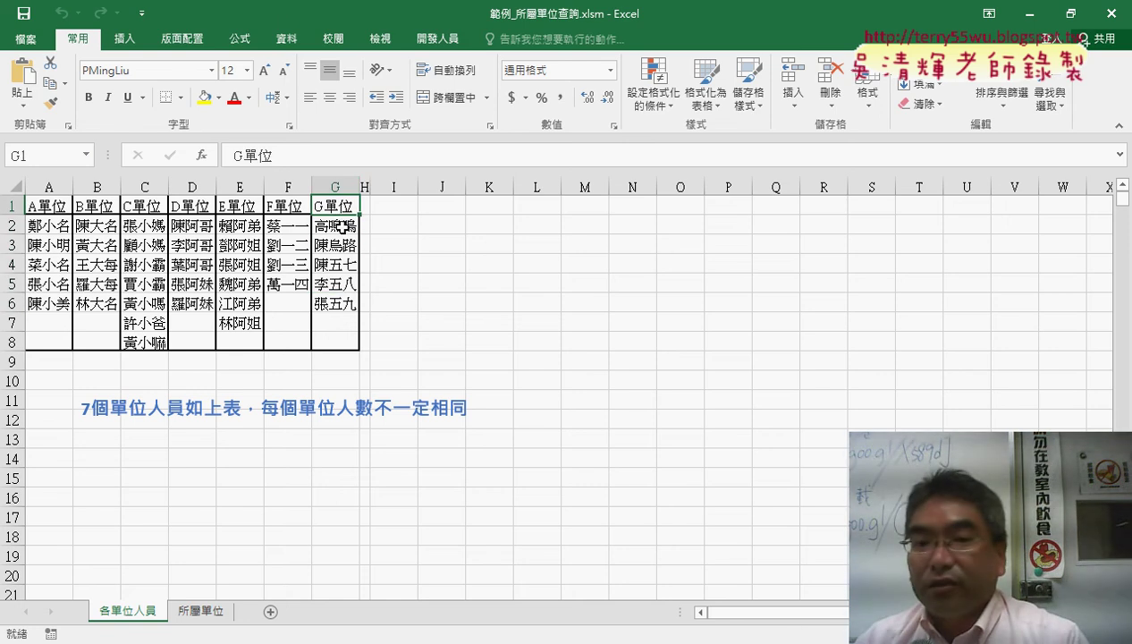
click(343, 227)
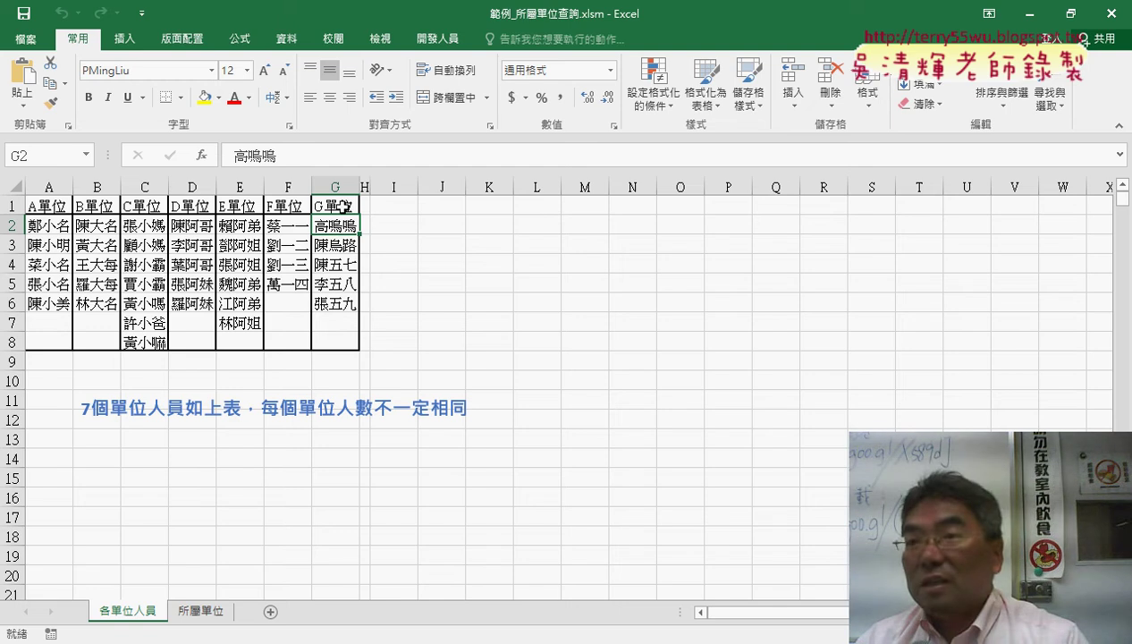
click(343, 207)
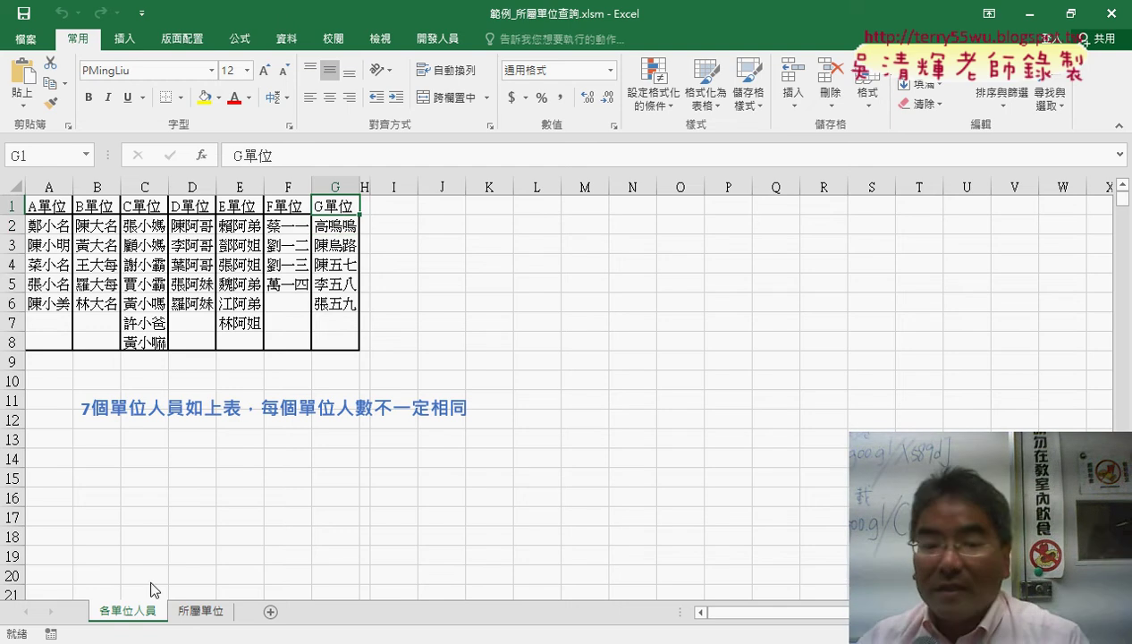
click(200, 611)
click(129, 228)
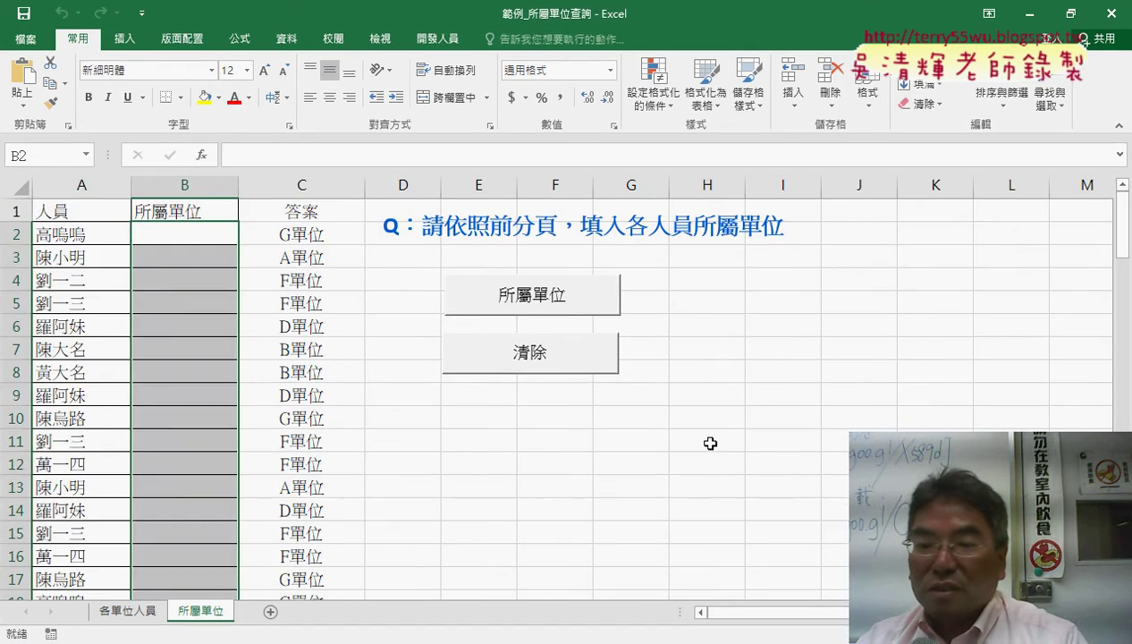
In the macro-button workbook, compare G單位 members on 各單位人員 with the 所屬單位 list
click(707, 440)
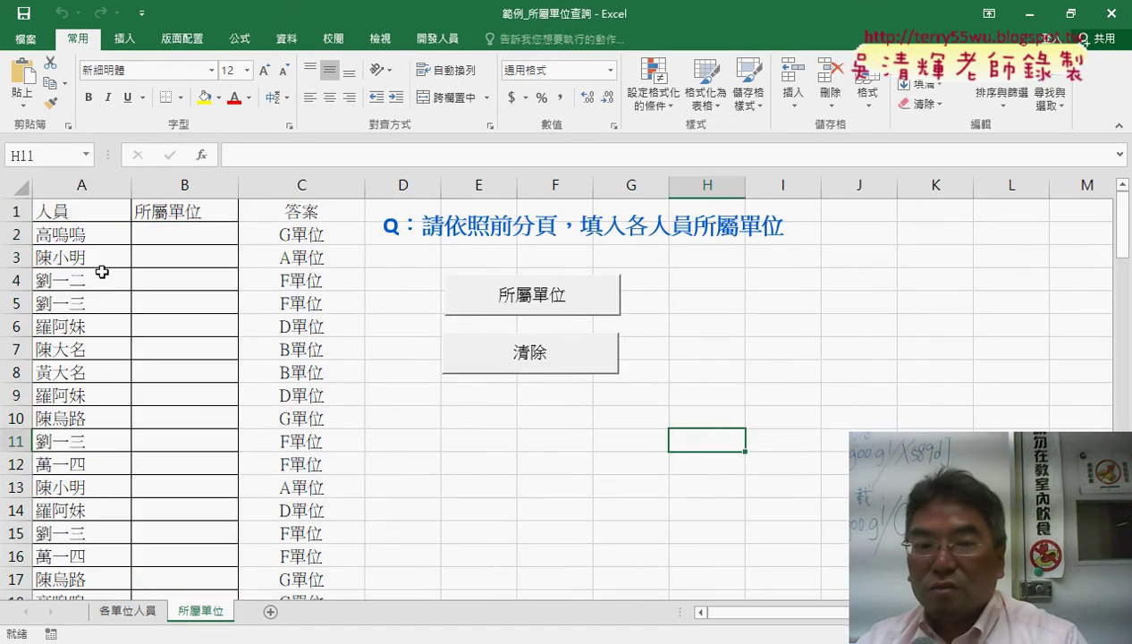
click(58, 236)
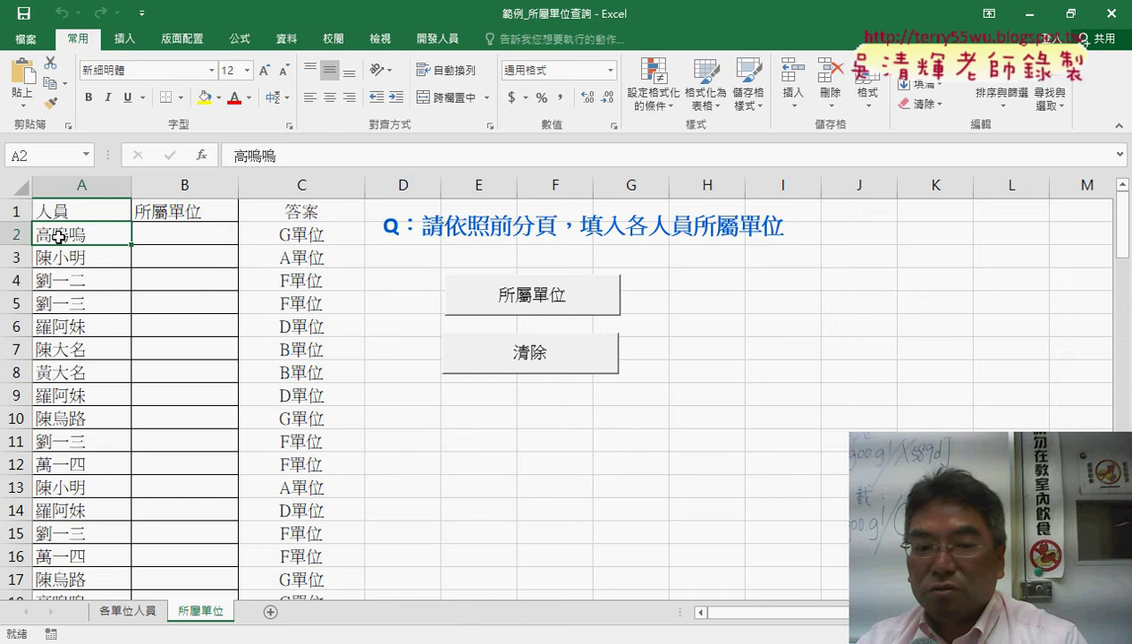
click(128, 615)
click(440, 227)
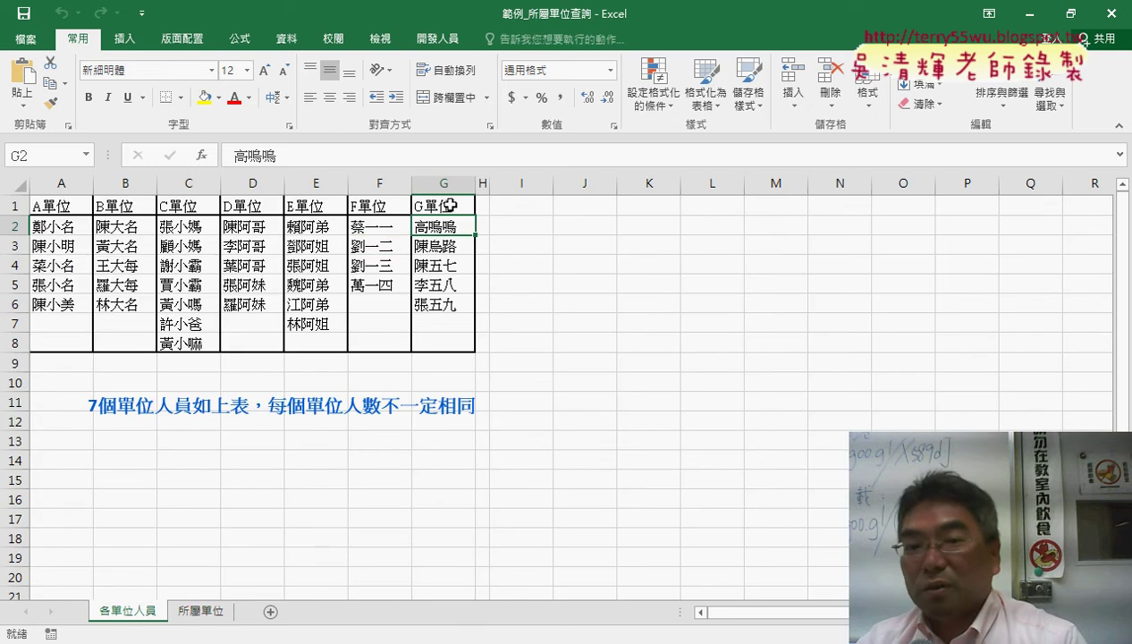
click(449, 205)
click(198, 608)
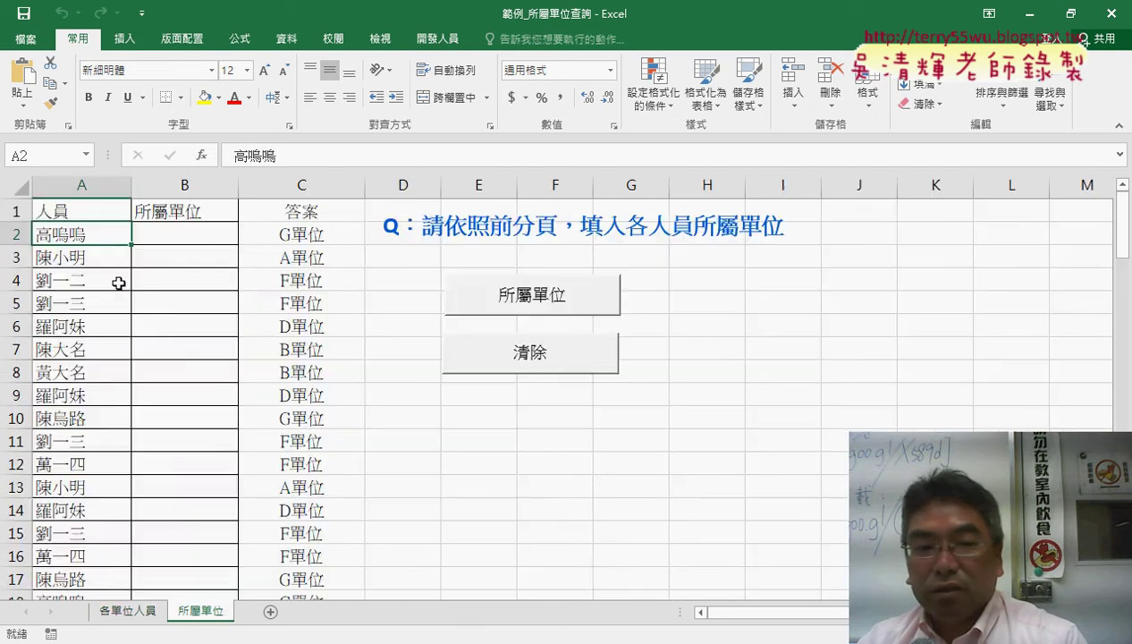
Check an A單位 member, then run the 所屬單位 macro to fill in every person's unit
click(128, 611)
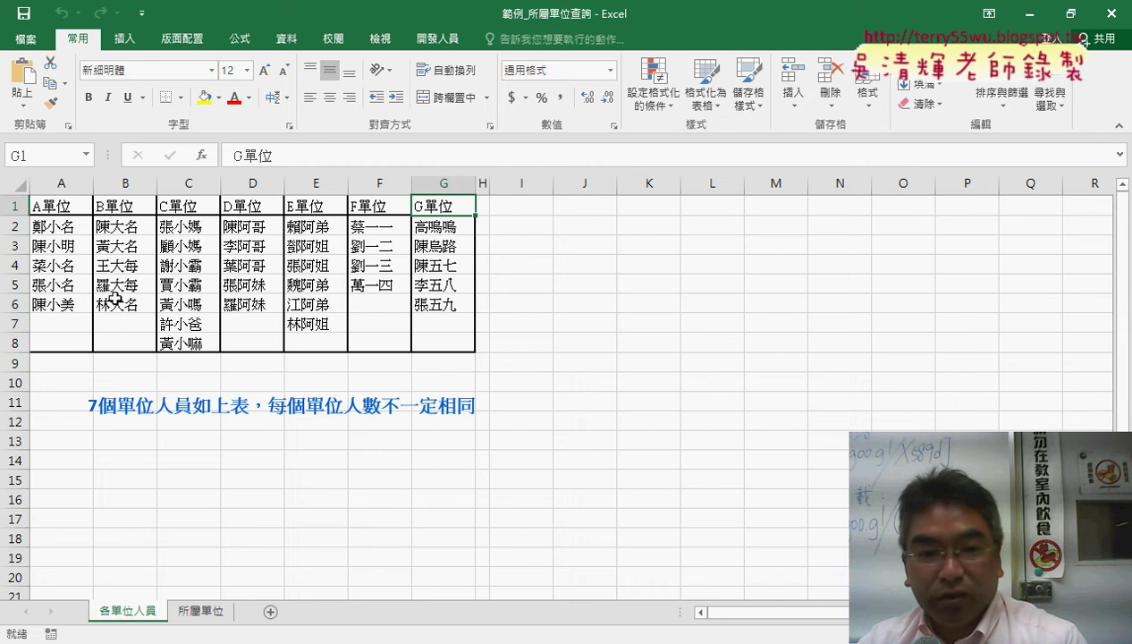
click(72, 245)
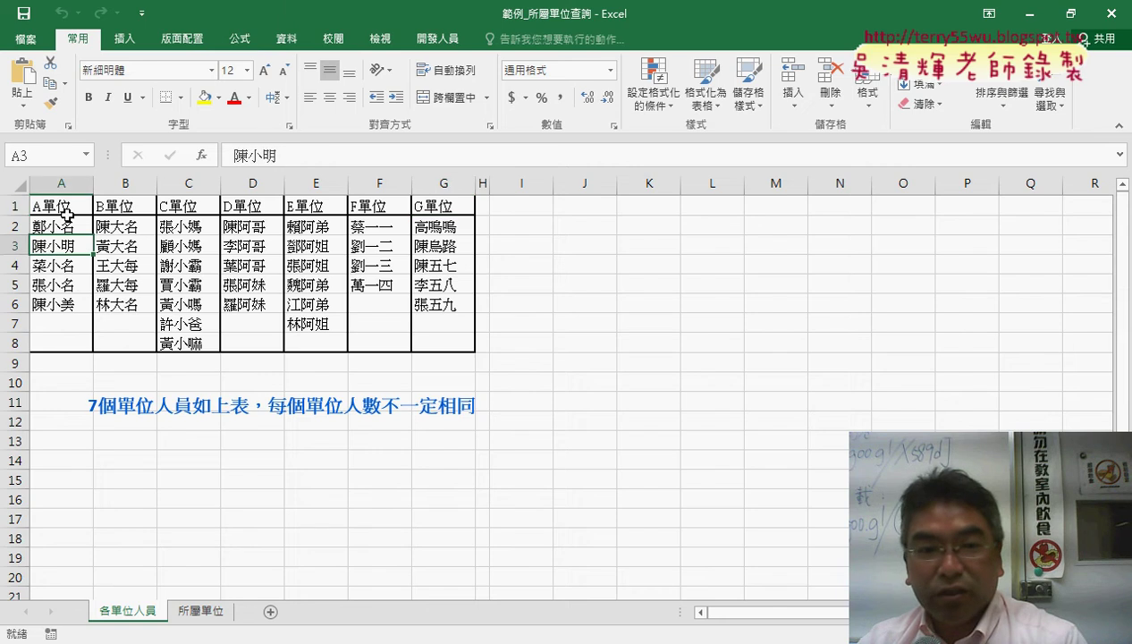
click(66, 206)
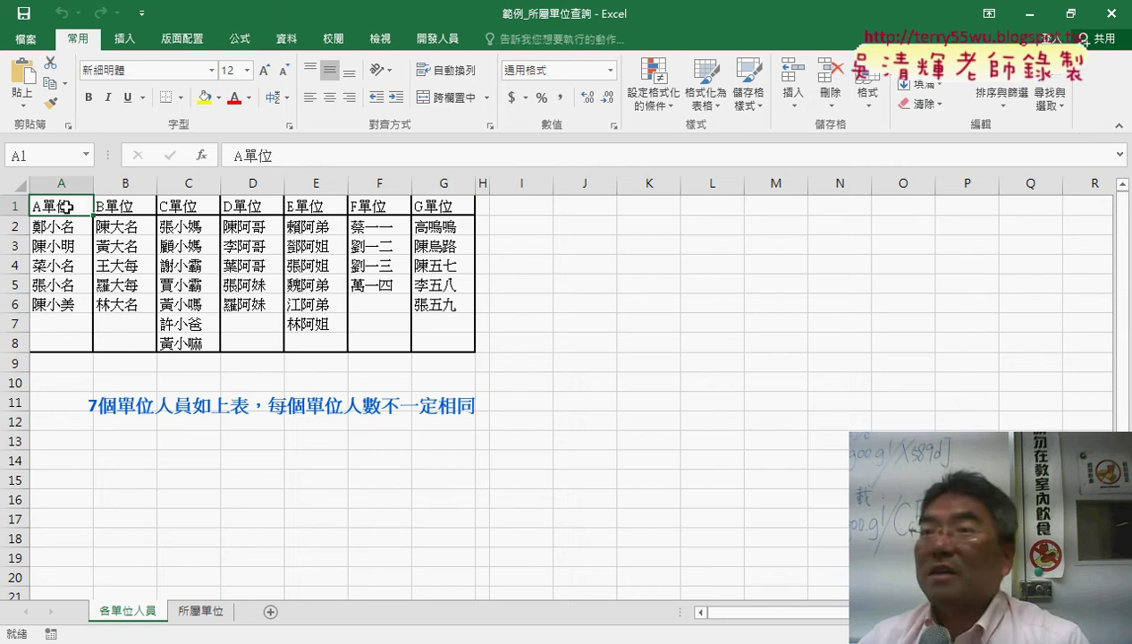
click(189, 614)
click(588, 299)
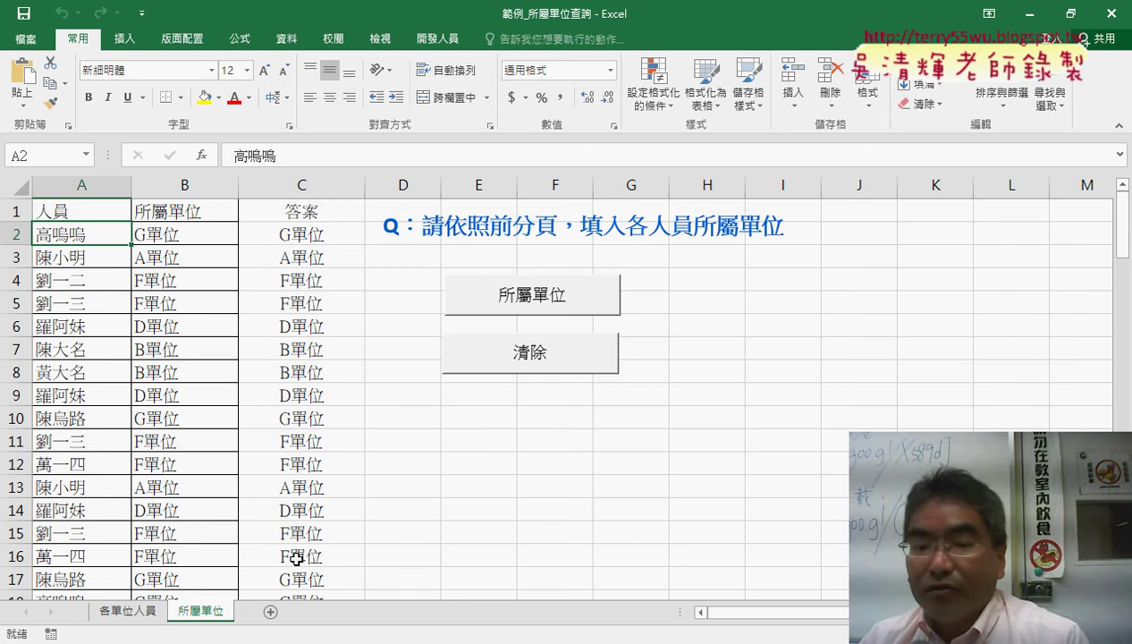
Select the unit tables on 各單位人員 and mark the A單位 names and header with the red pen
click(125, 611)
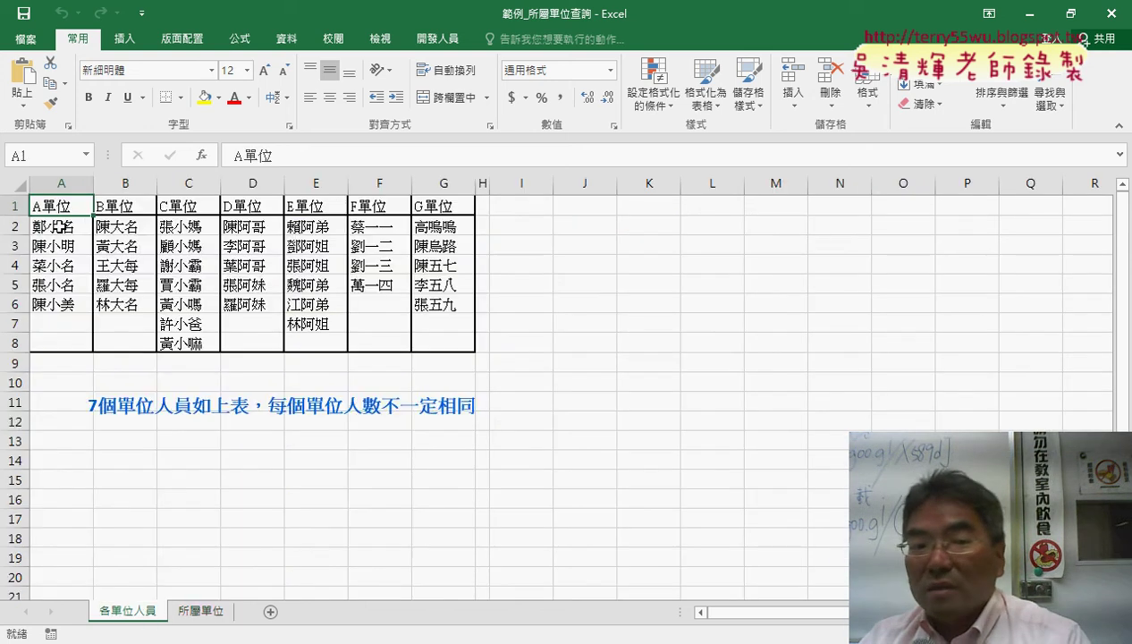
mouse_move(53, 225)
mouse_down()
mouse_move(404, 317)
mouse_move(438, 340)
mouse_up()
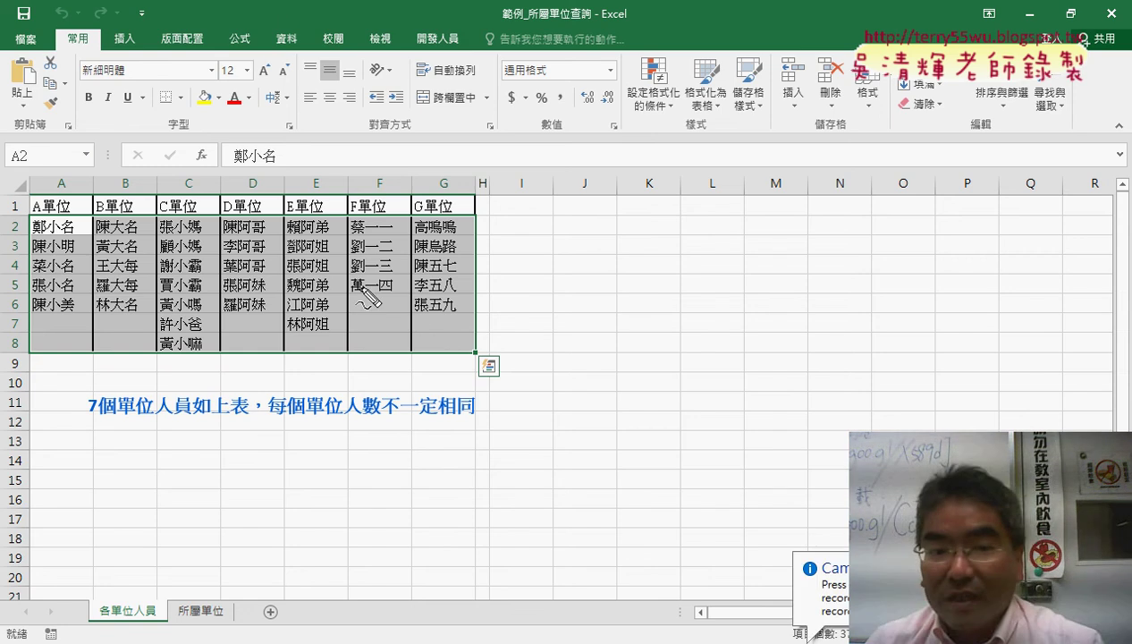
drag(23, 216, 24, 351)
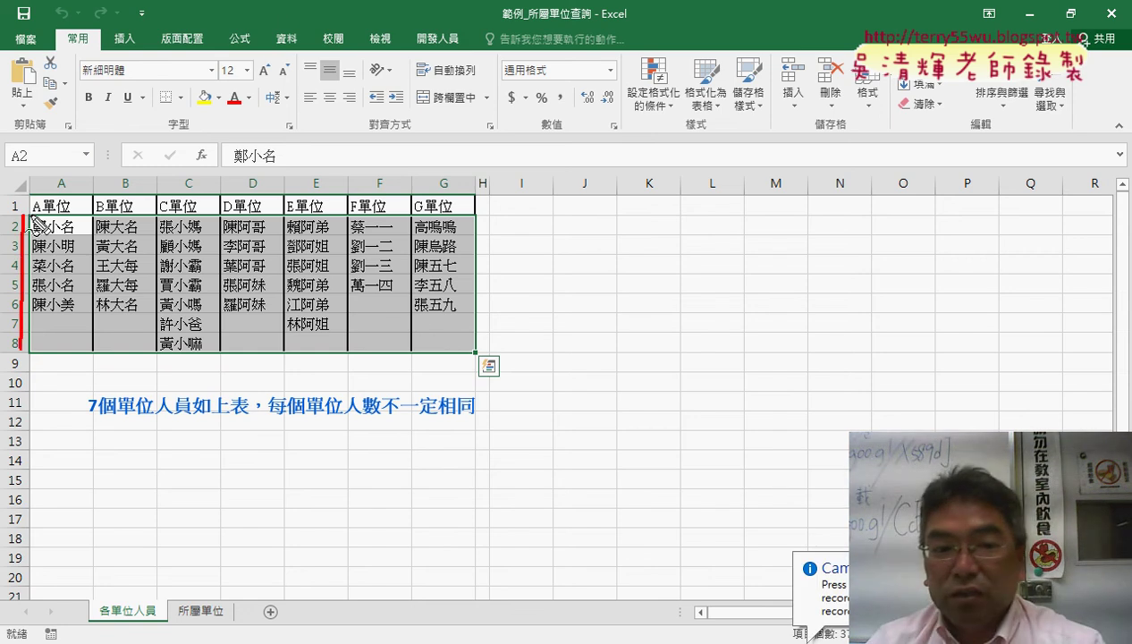
drag(34, 214, 69, 215)
drag(483, 332, 433, 353)
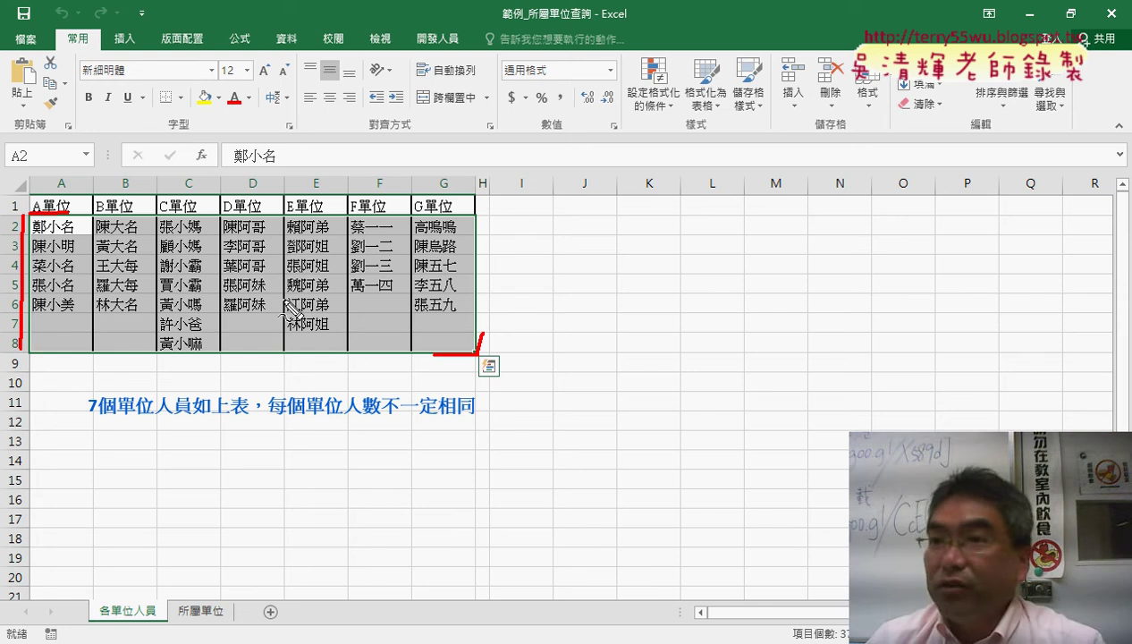
drag(35, 234, 267, 224)
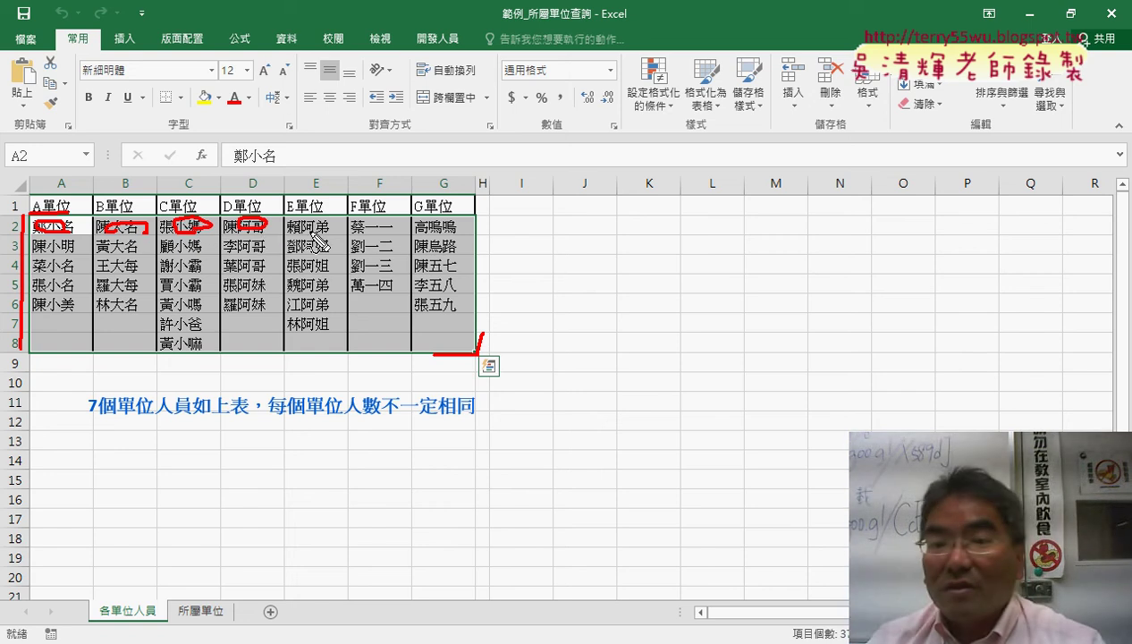
Mark 高鳴鳴 in G2 and column G as its unit, then clear the ink and return to 所屬單位
drag(454, 230, 447, 235)
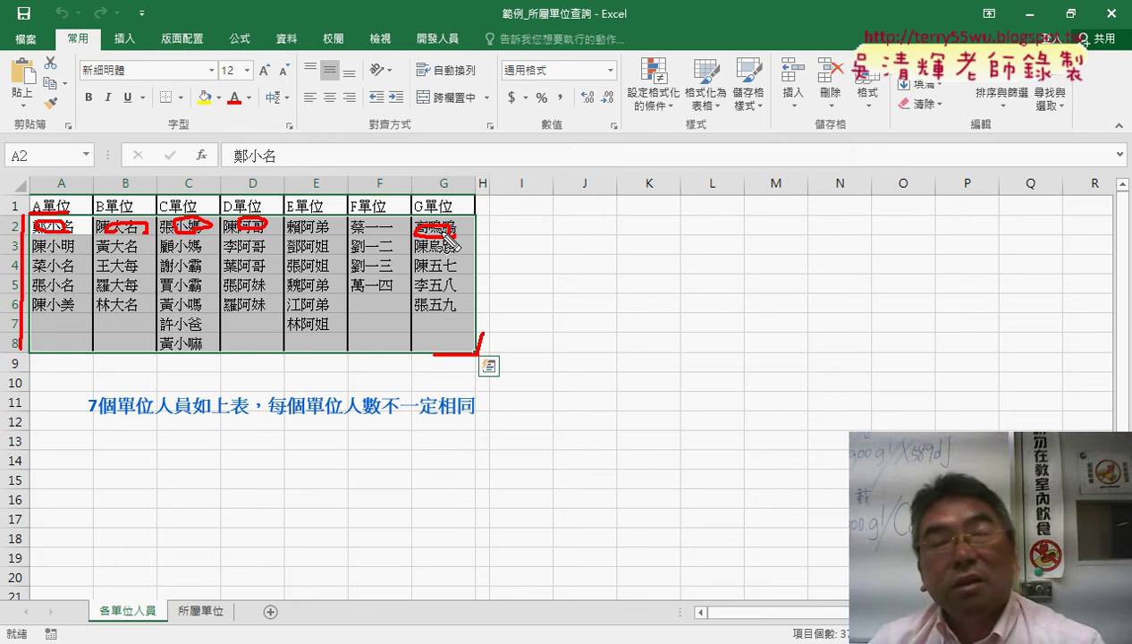
mouse_move(447, 190)
mouse_down()
mouse_move(435, 177)
mouse_move(461, 208)
mouse_up()
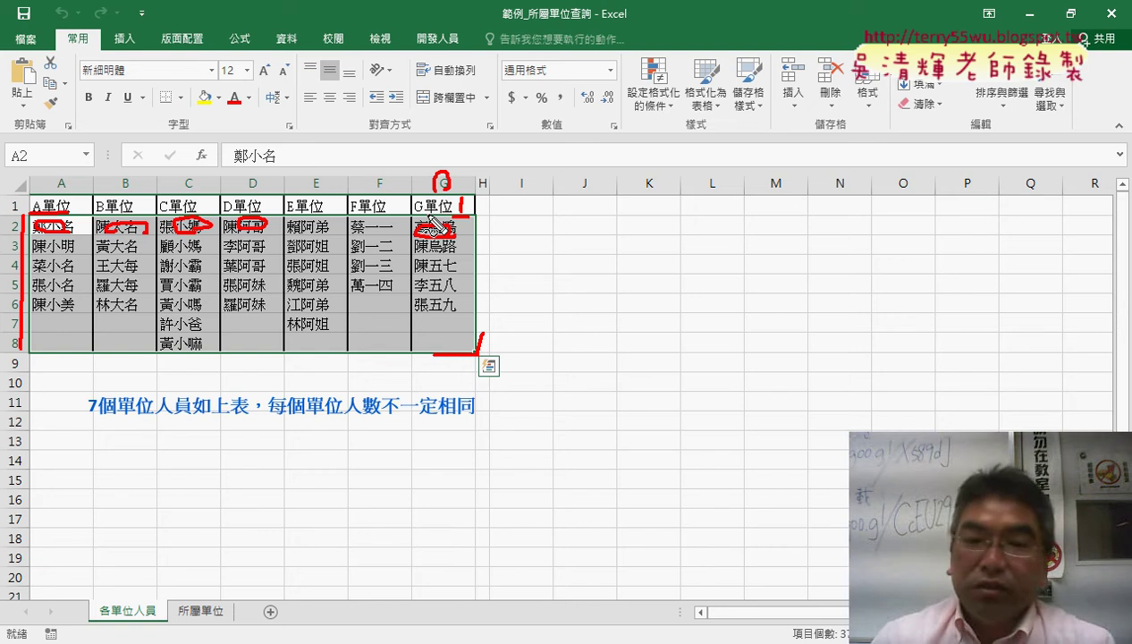
key(Escape)
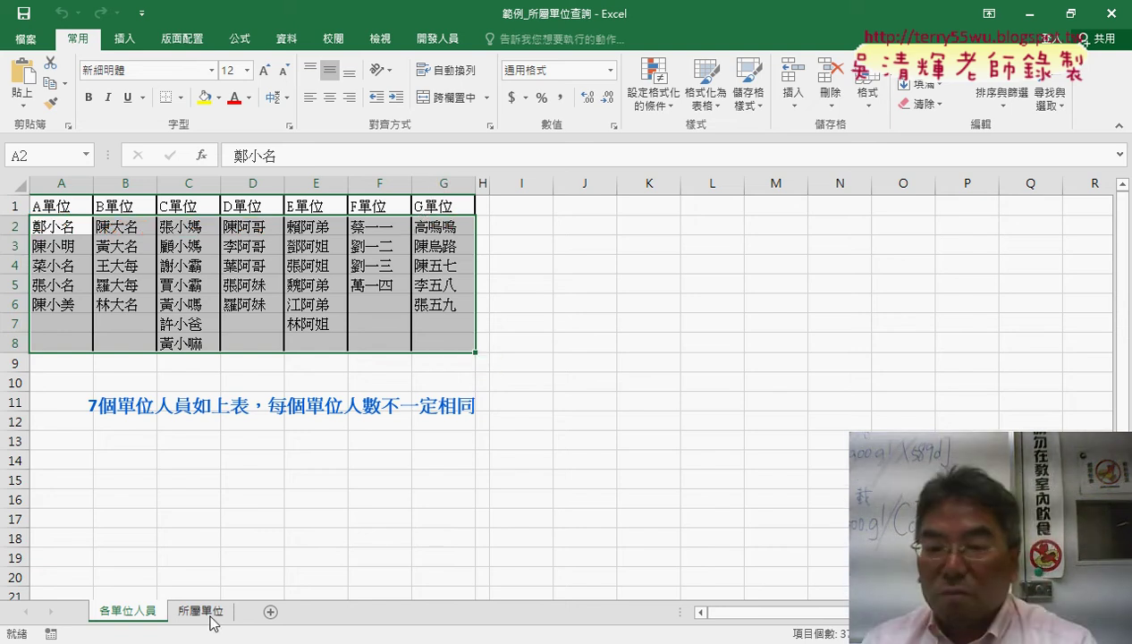
click(201, 611)
Open the 所屬單位 button's macro code and highlight the For i loop's last-row expression
right_click(573, 308)
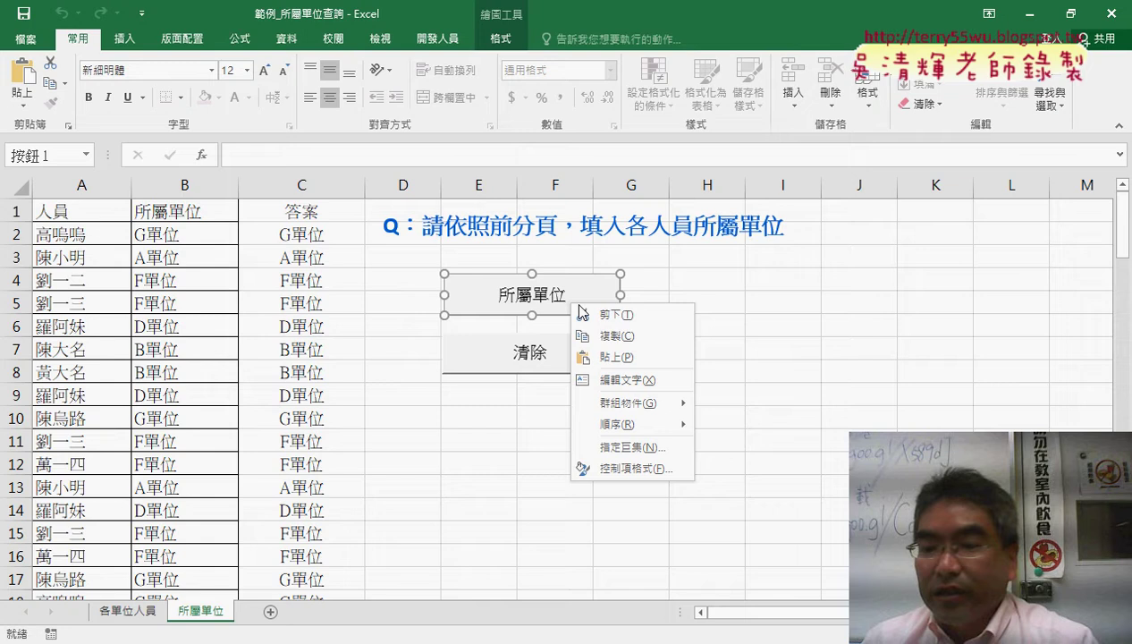
click(626, 425)
click(777, 313)
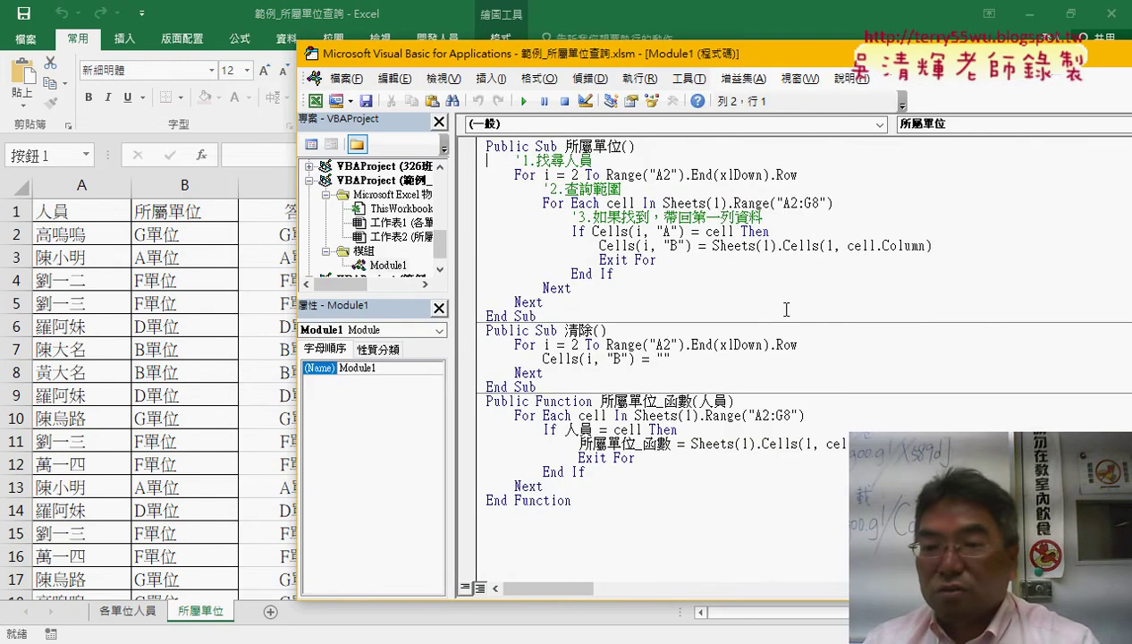
click(549, 174)
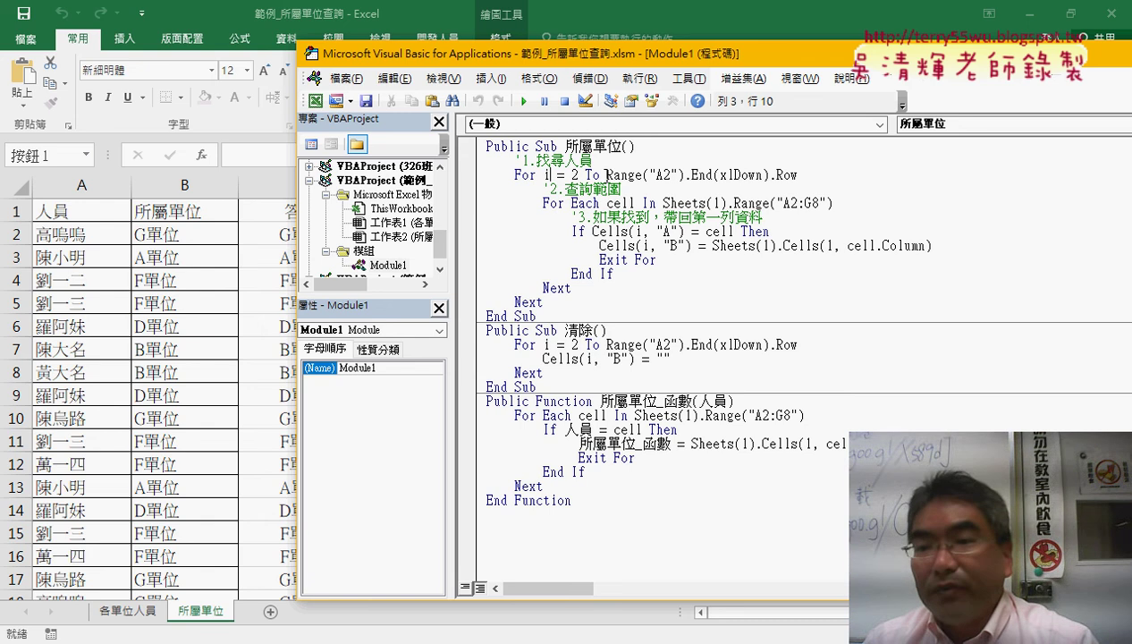
drag(607, 175, 801, 175)
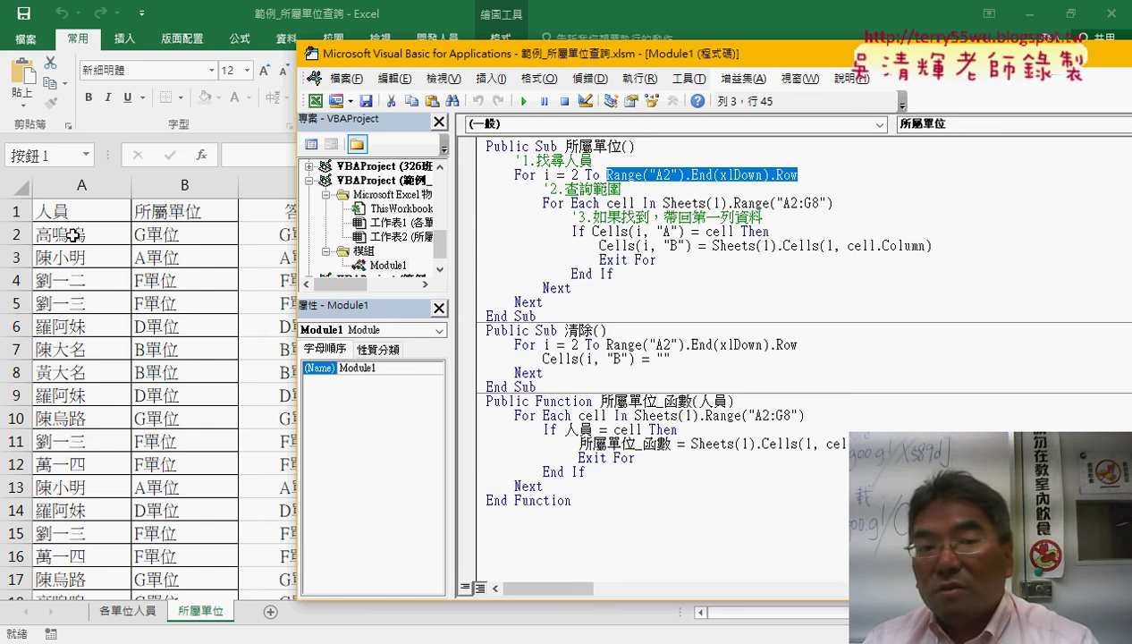
click(552, 205)
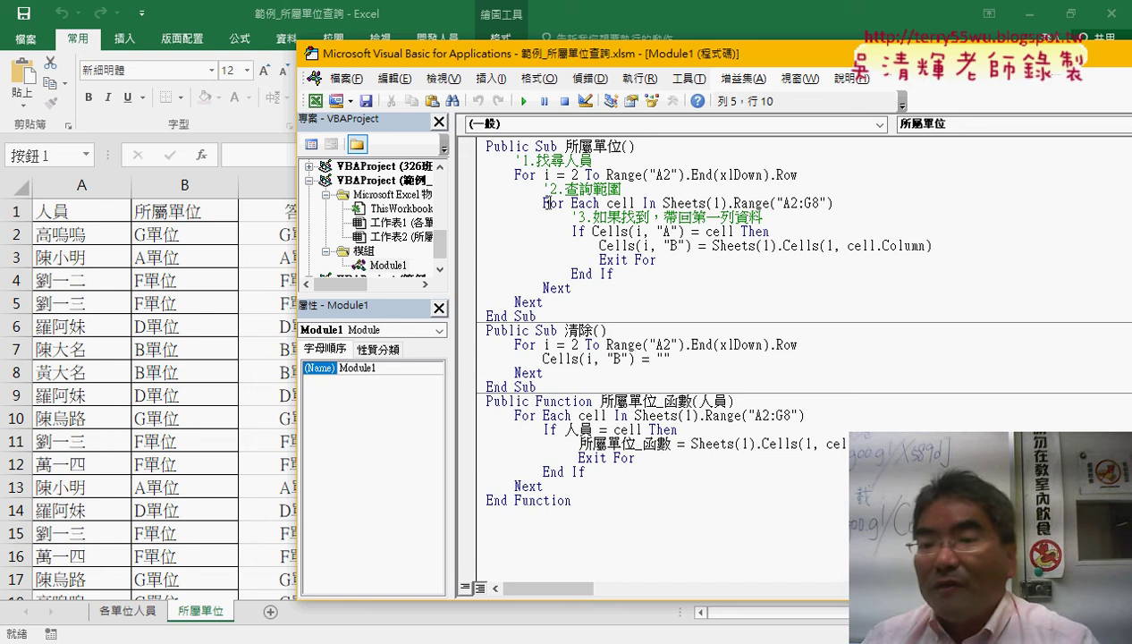
Highlight For Each cell in Sheets(1) range A2:G8 and the If comparison, then return to 各單位人員
drag(544, 203, 596, 204)
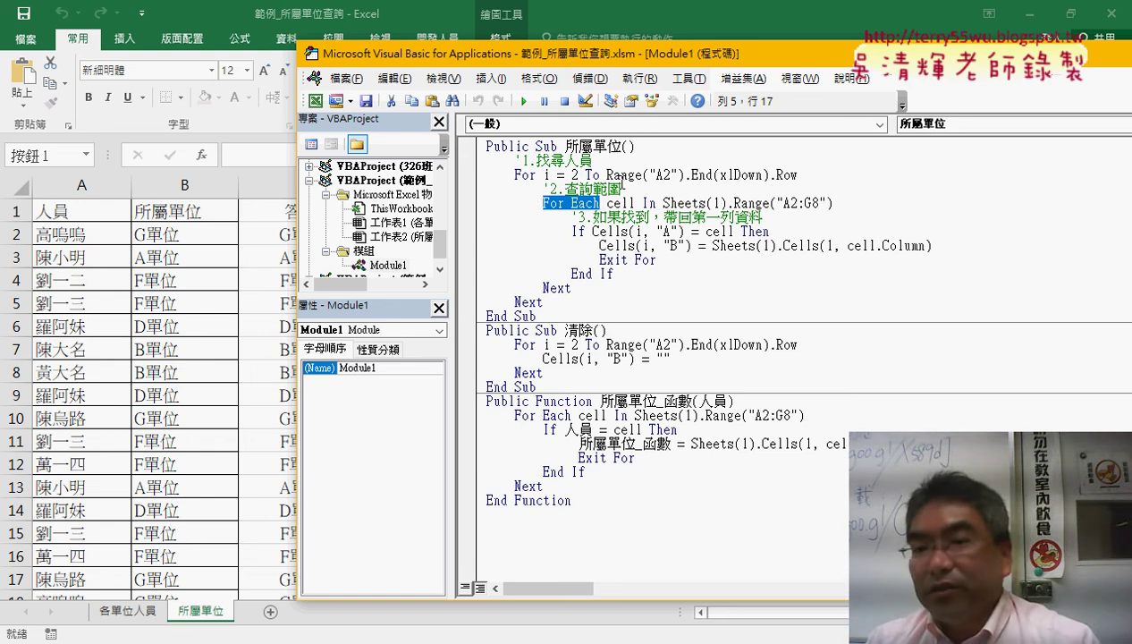
drag(636, 204, 607, 204)
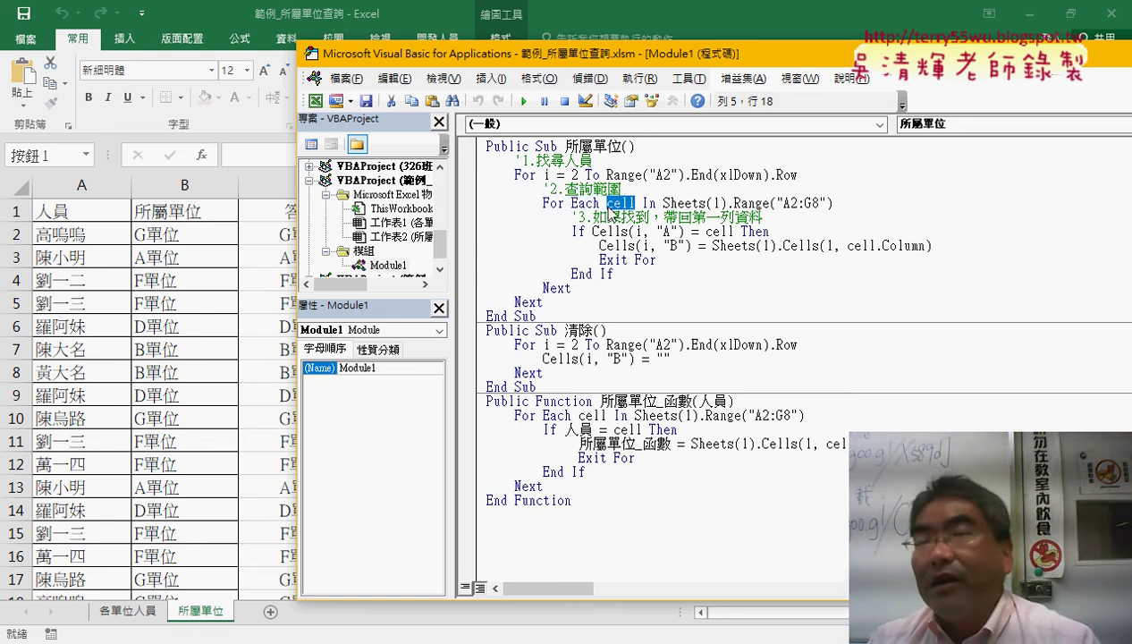
click(649, 204)
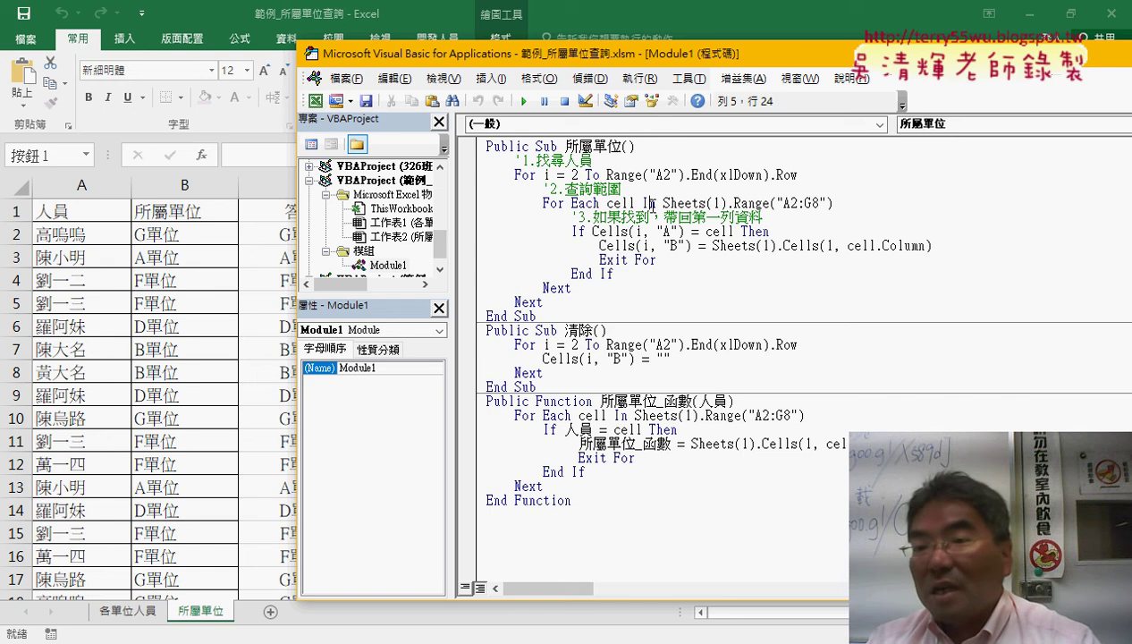
drag(663, 203, 731, 204)
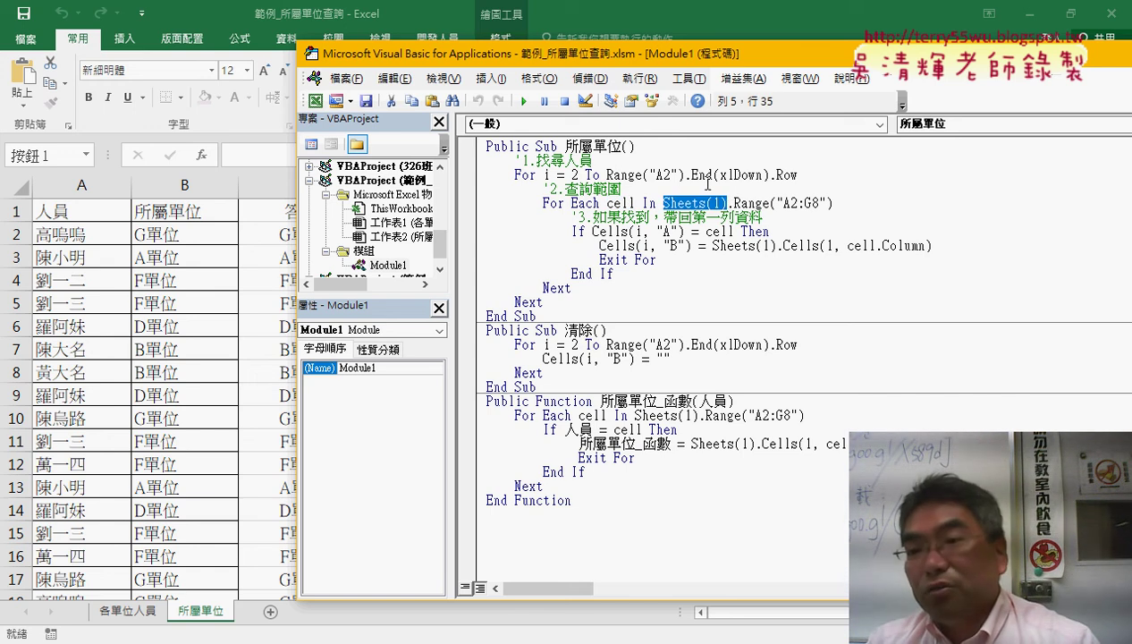
click(734, 204)
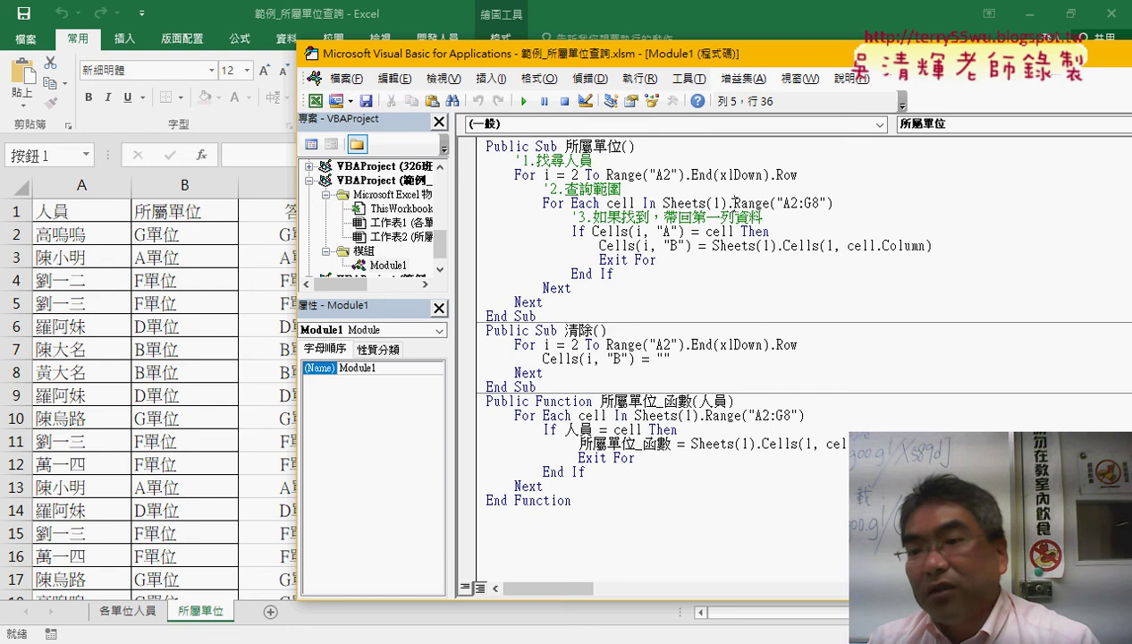
drag(729, 204, 833, 204)
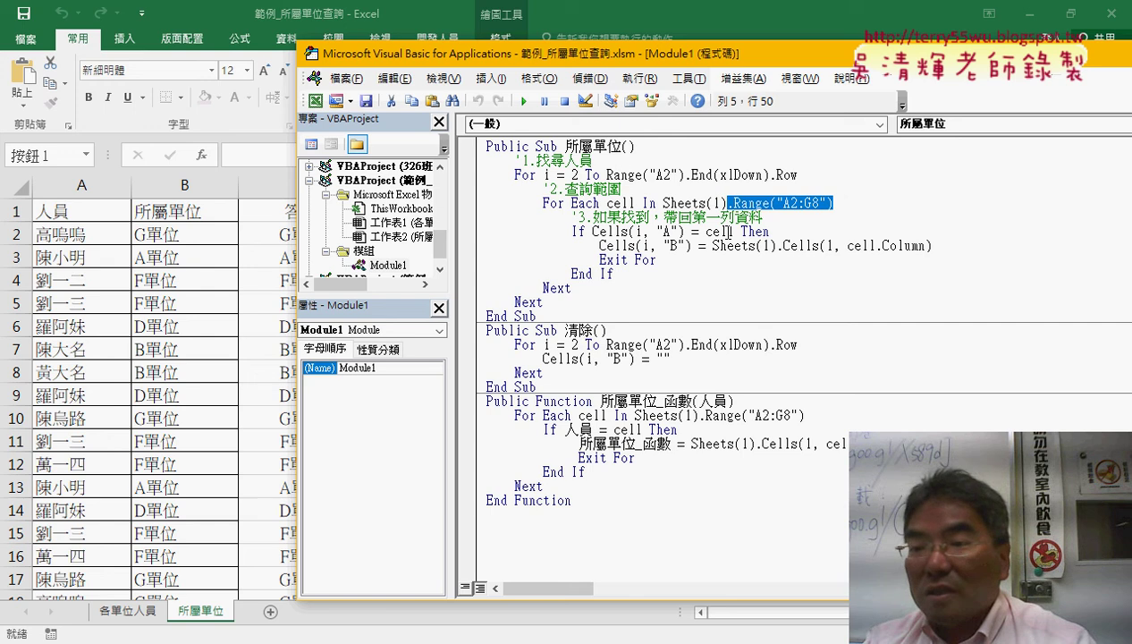
drag(728, 233, 714, 235)
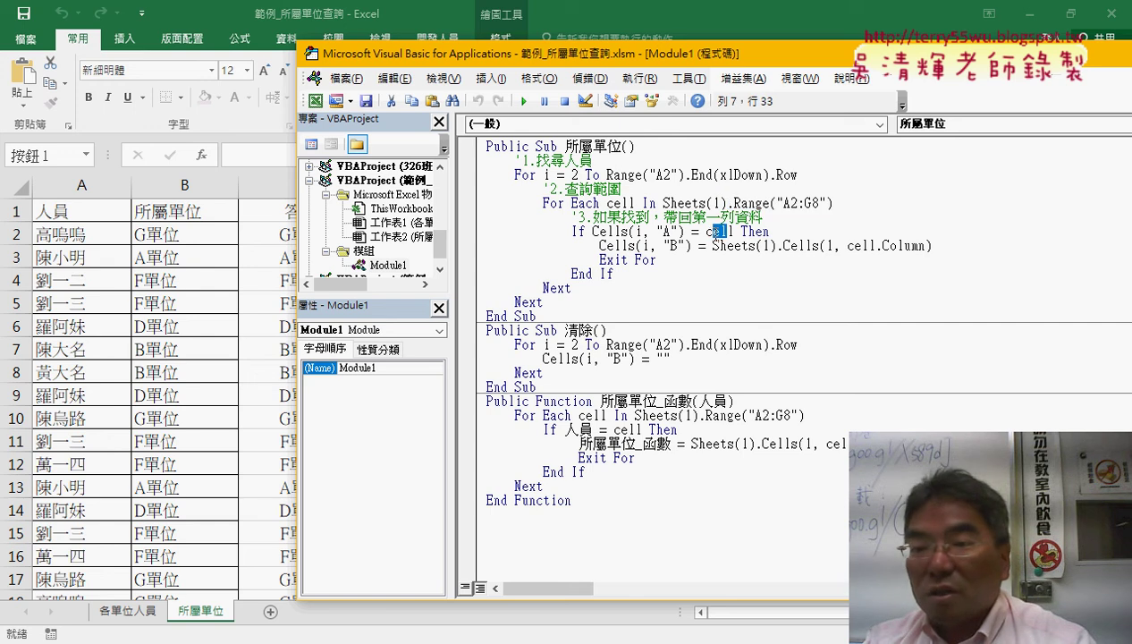
click(141, 612)
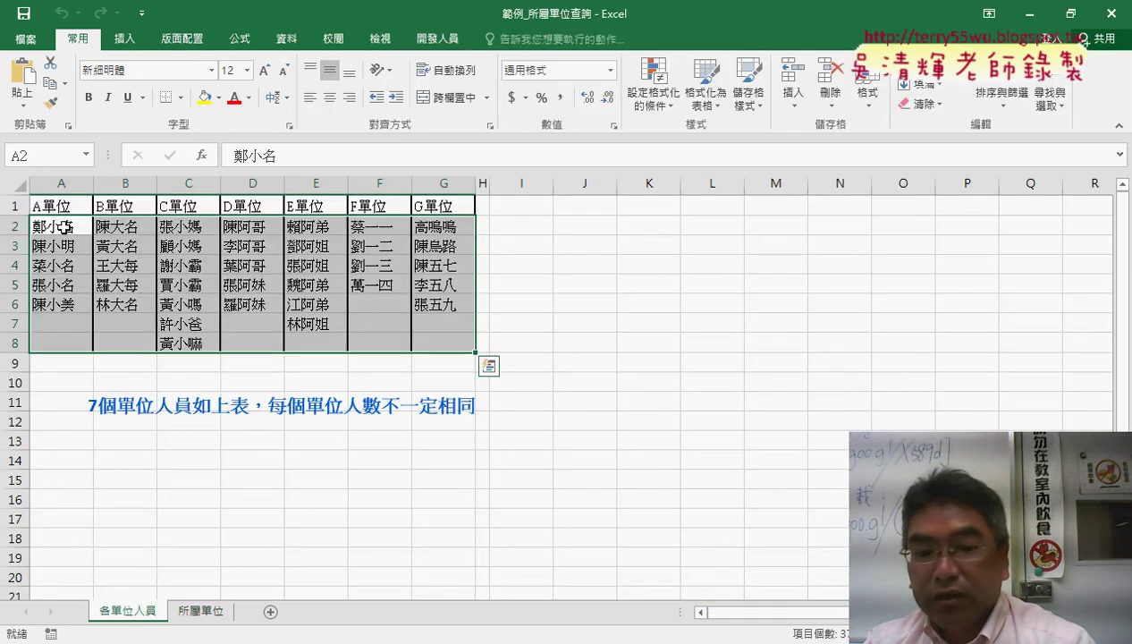
click(200, 612)
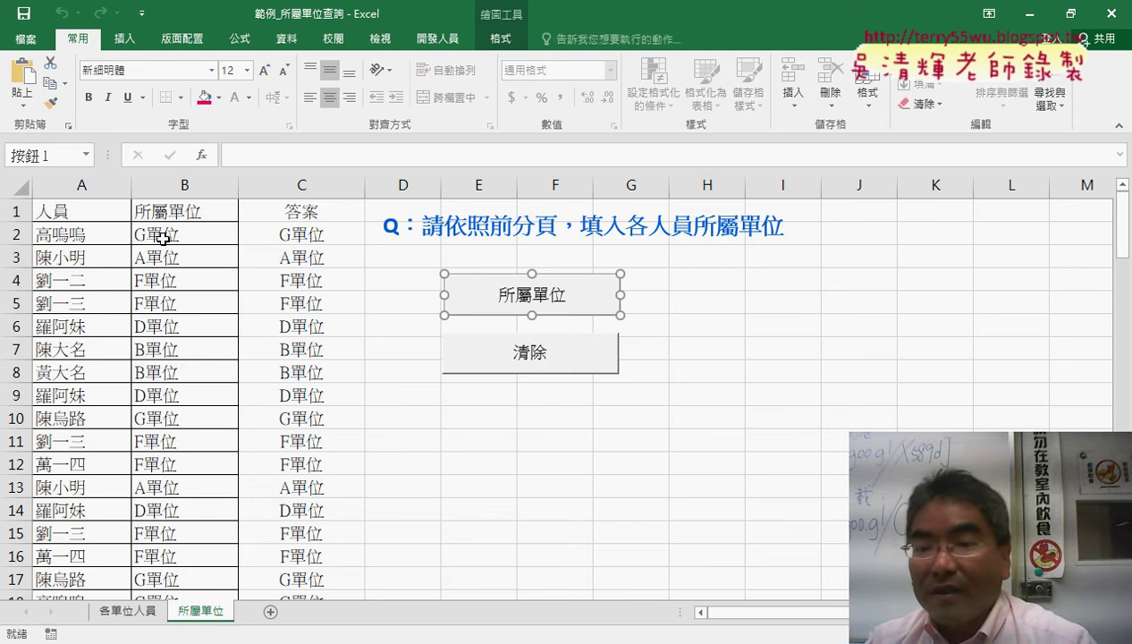
click(269, 643)
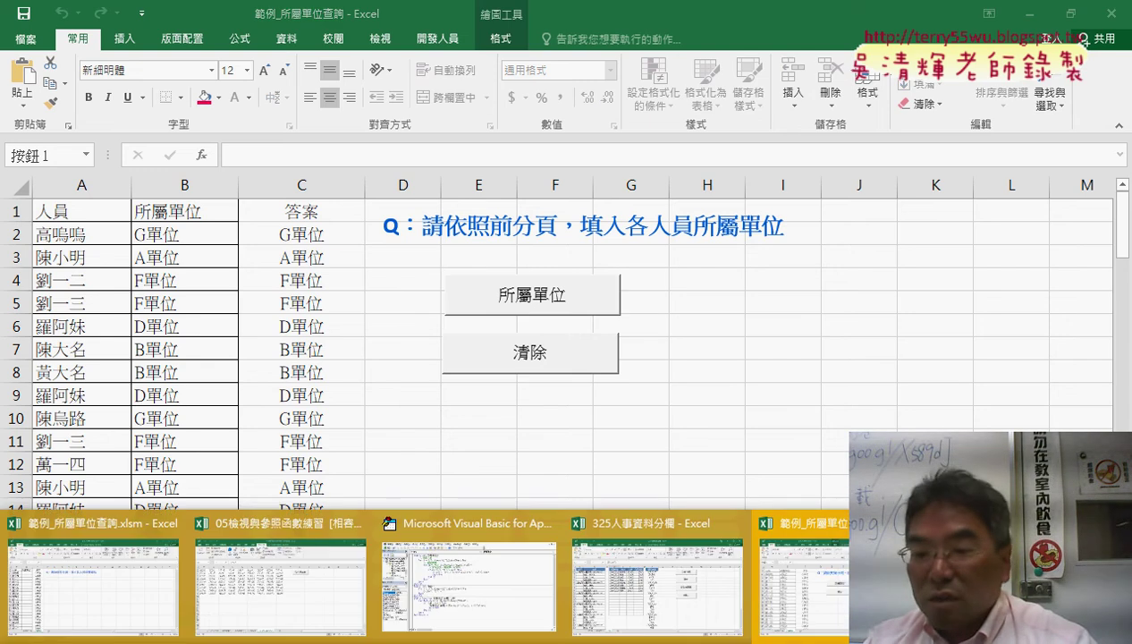
click(526, 597)
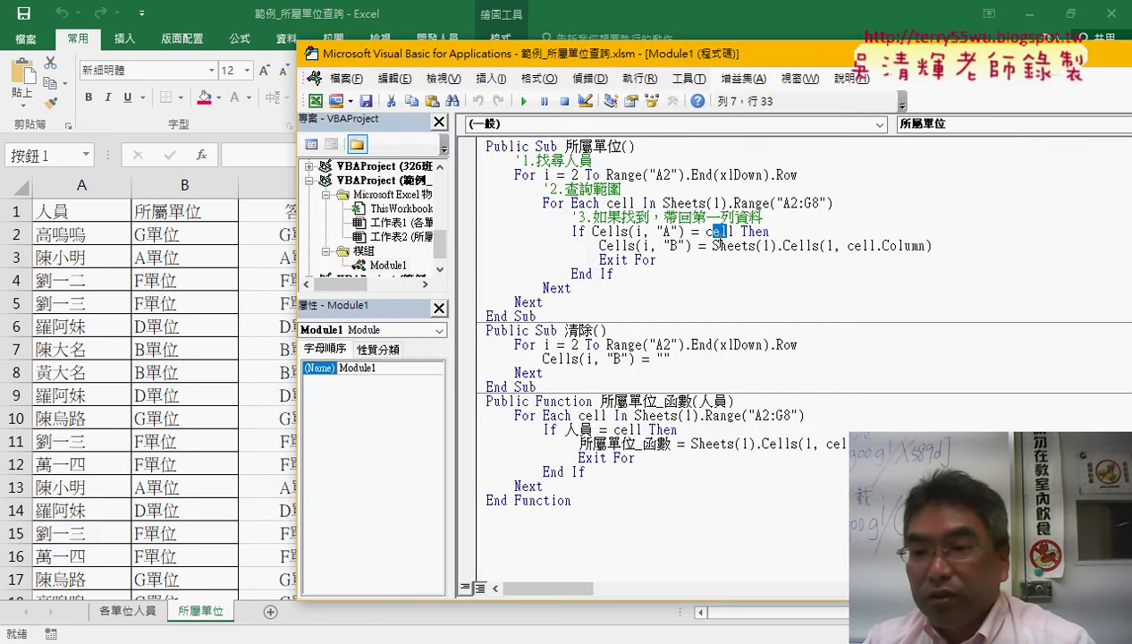
click(648, 232)
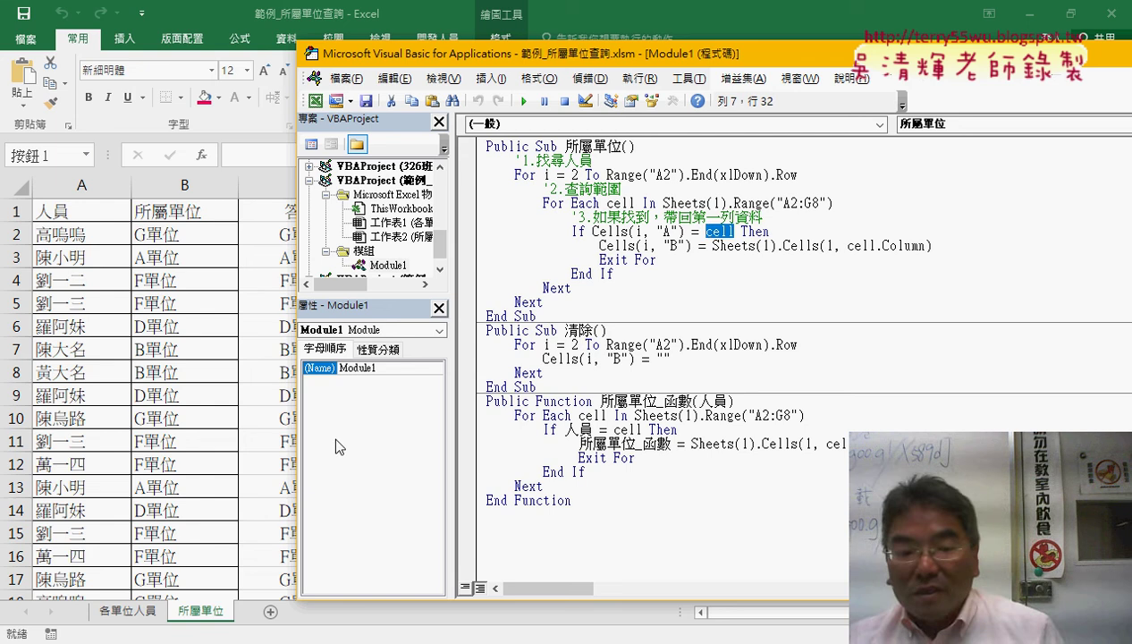
click(141, 617)
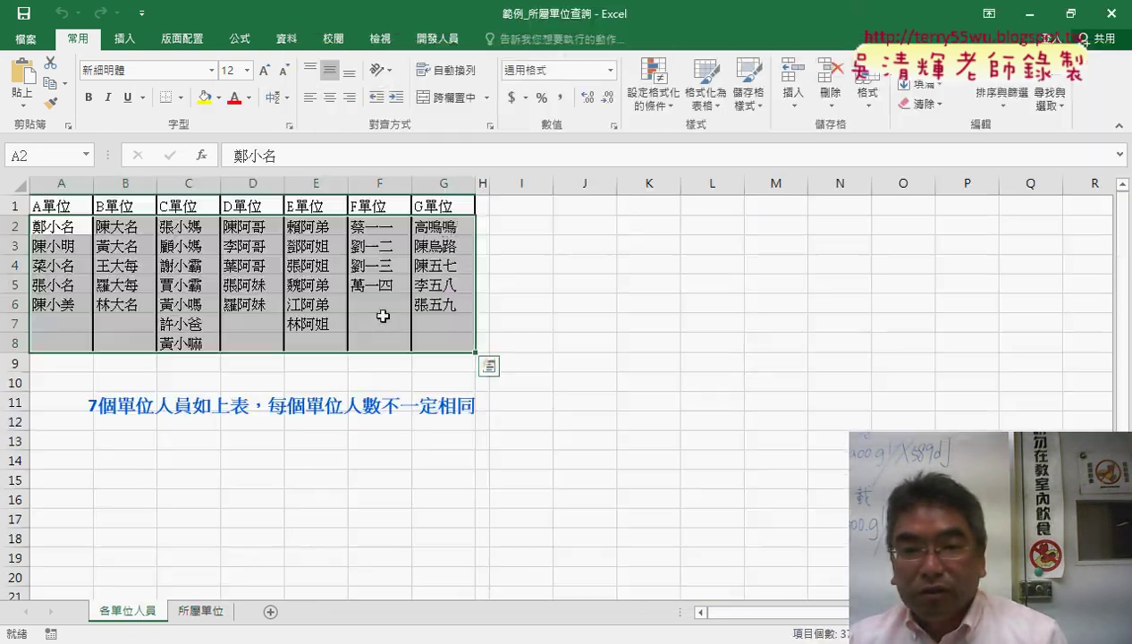
click(445, 229)
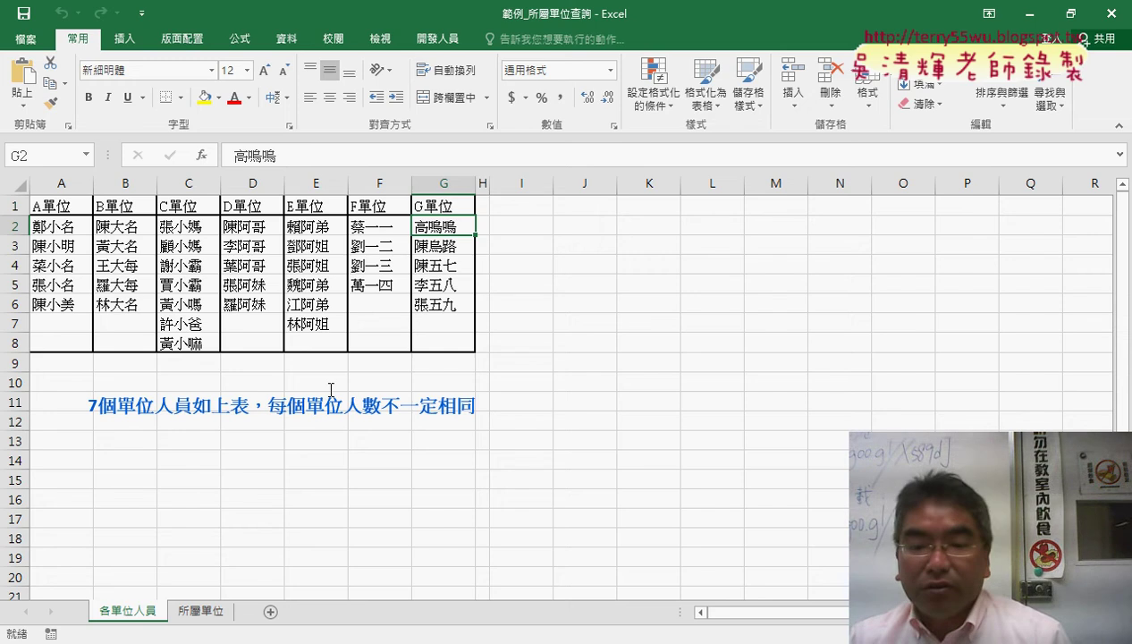
key(alt+Tab)
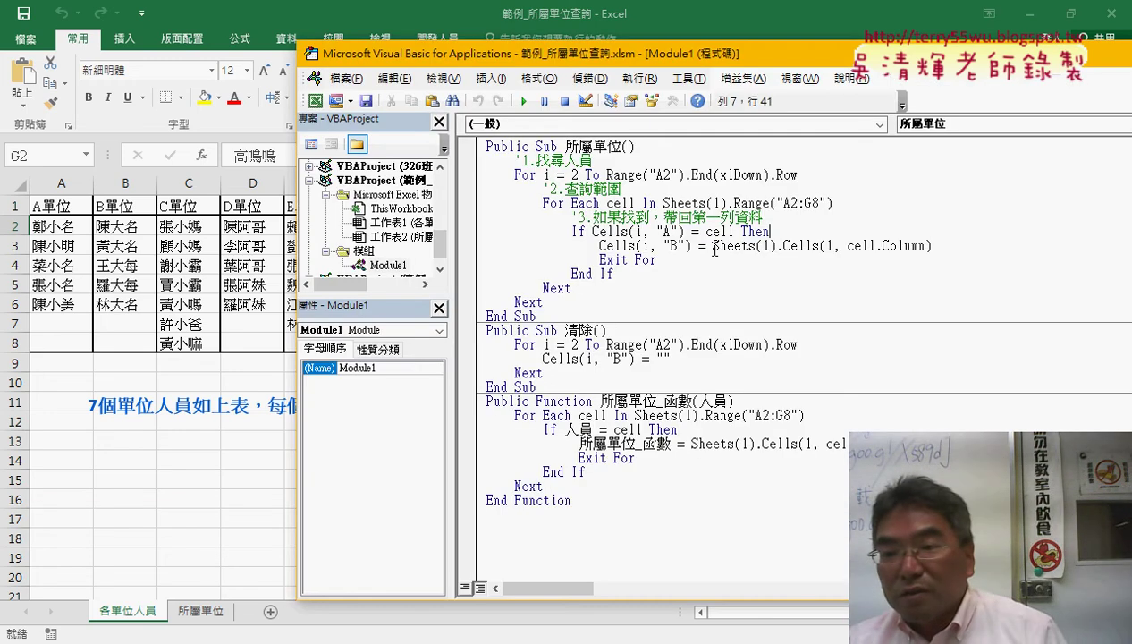
drag(713, 246, 777, 246)
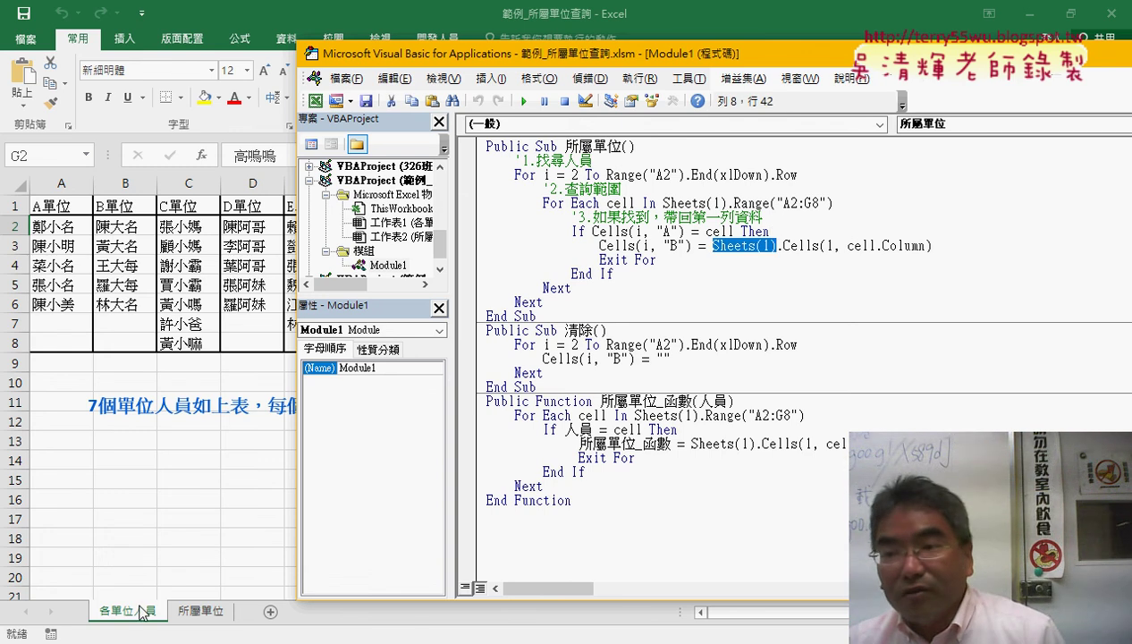
click(804, 246)
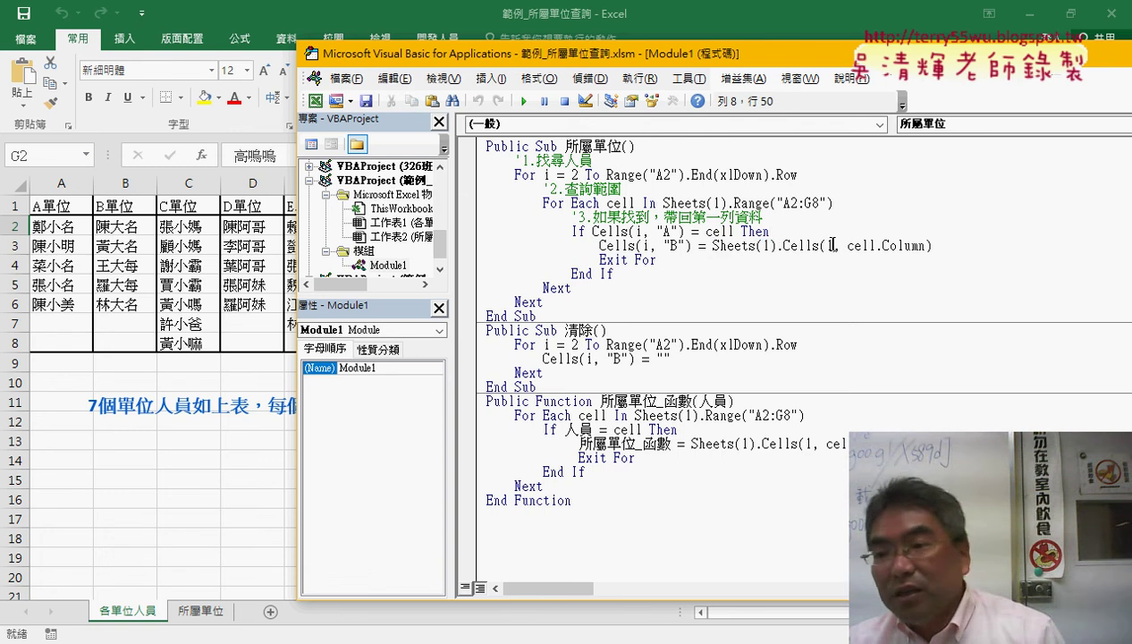
double_click(830, 245)
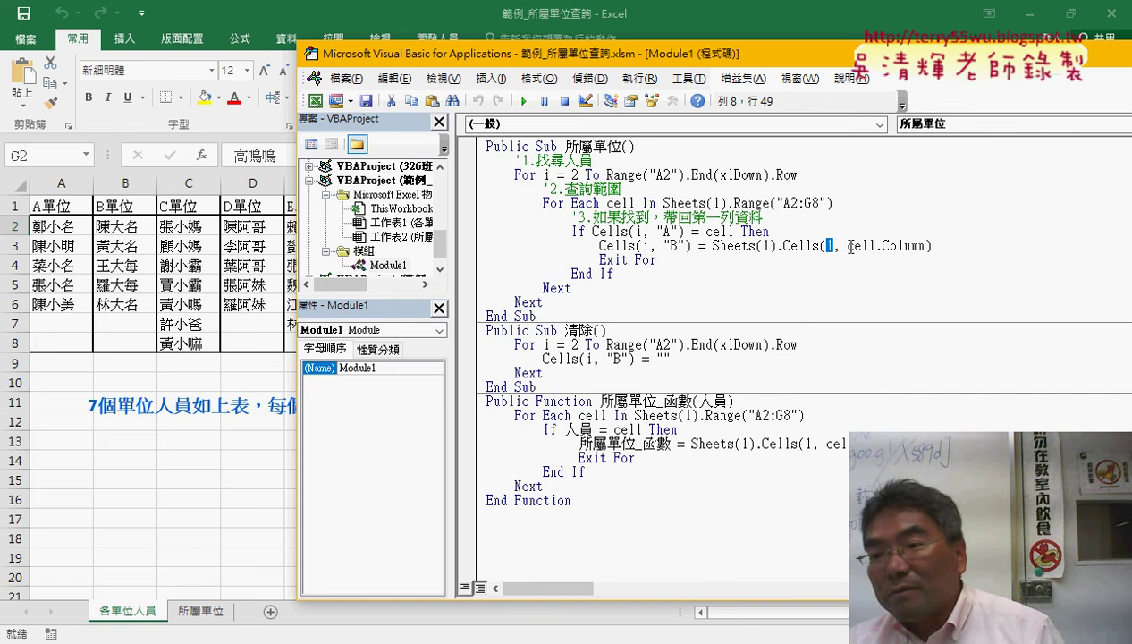
drag(848, 246, 927, 246)
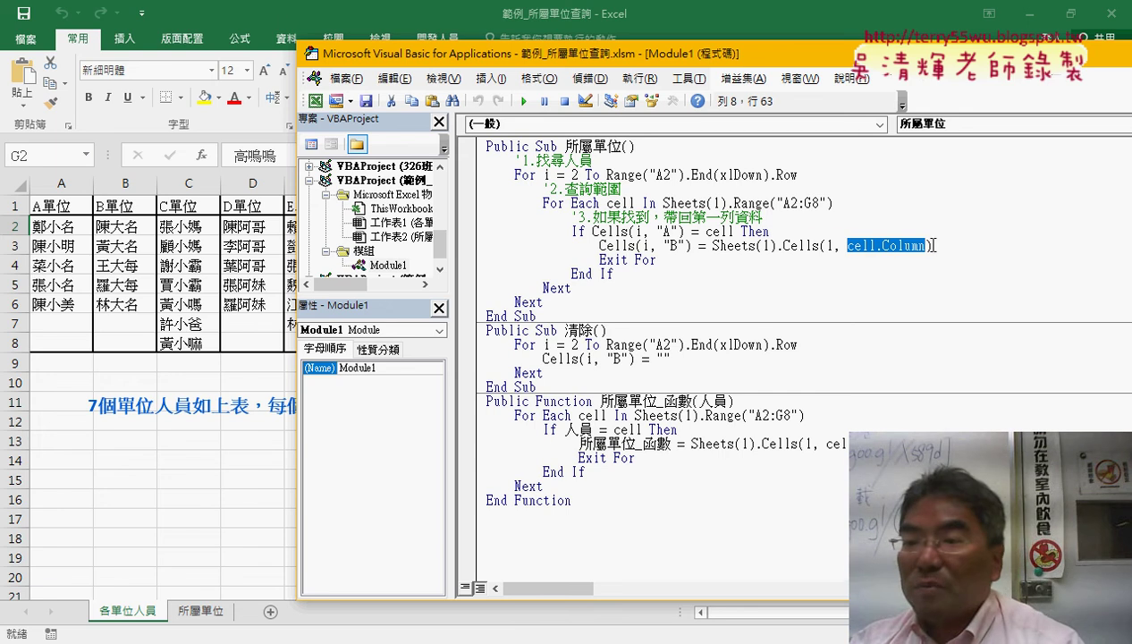
drag(933, 245, 714, 245)
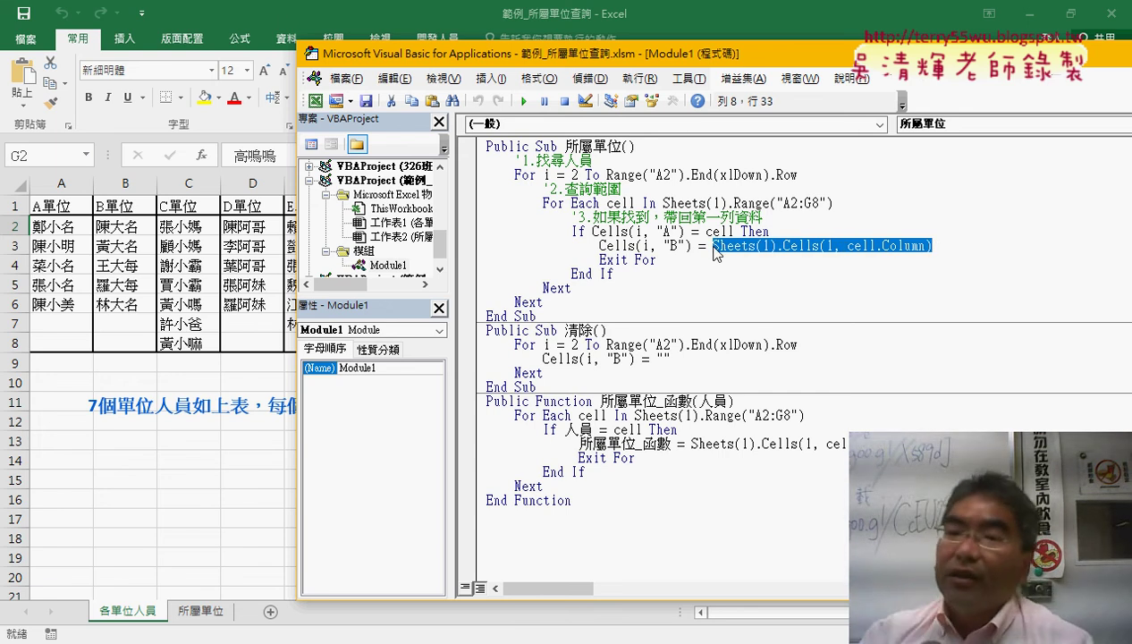
drag(657, 260, 599, 259)
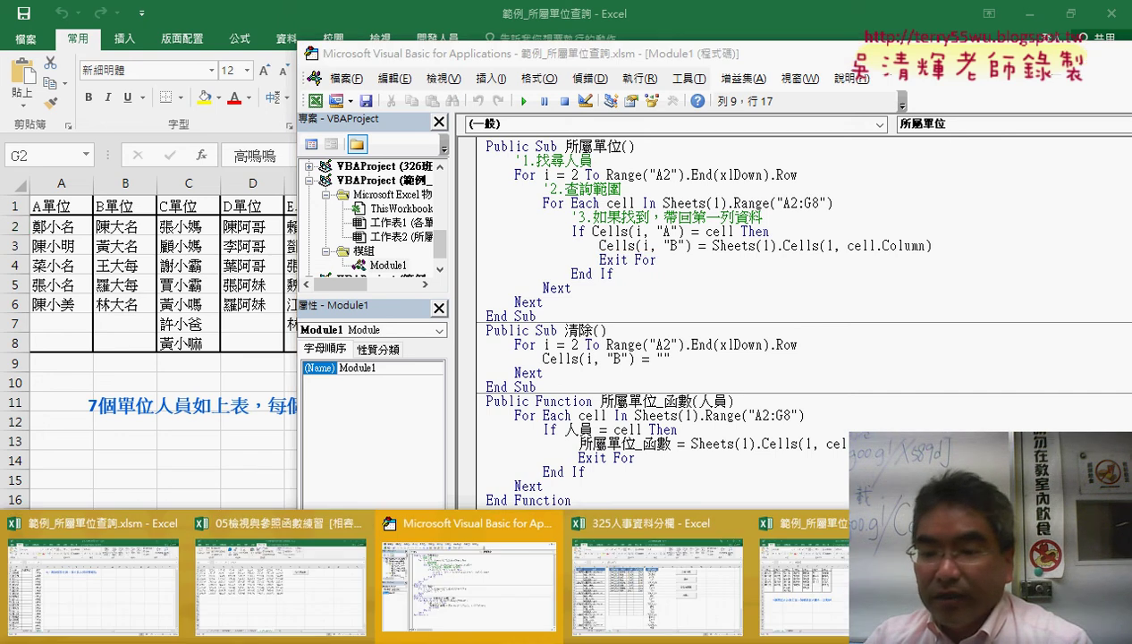
In 325人事資料分欄, clear and regenerate the split D:G table, then clear column I
click(642, 587)
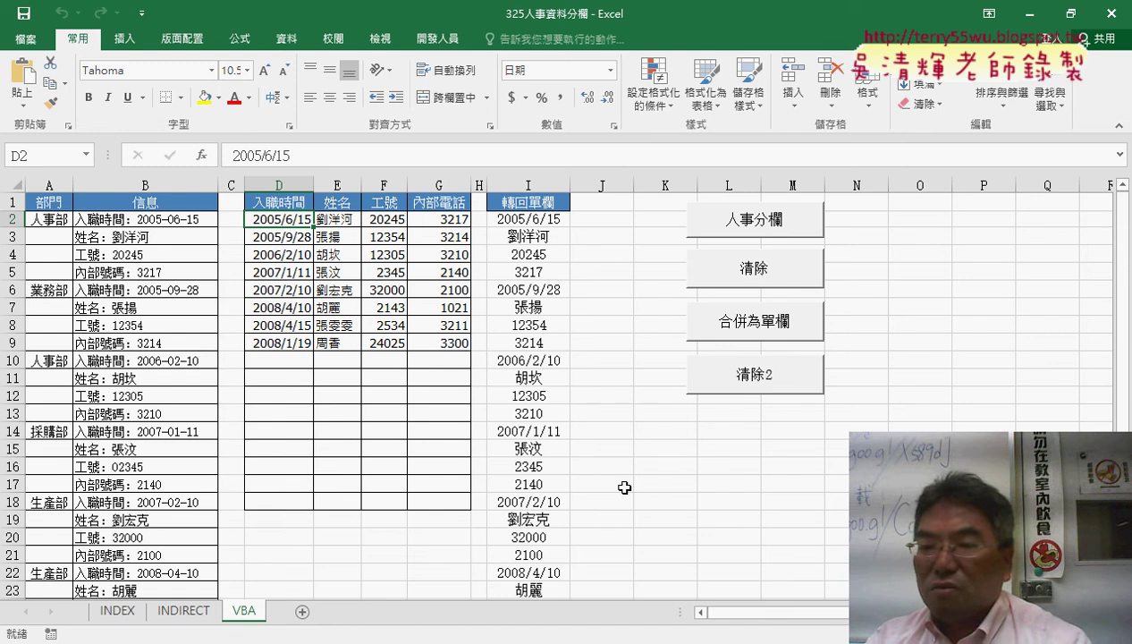
click(716, 267)
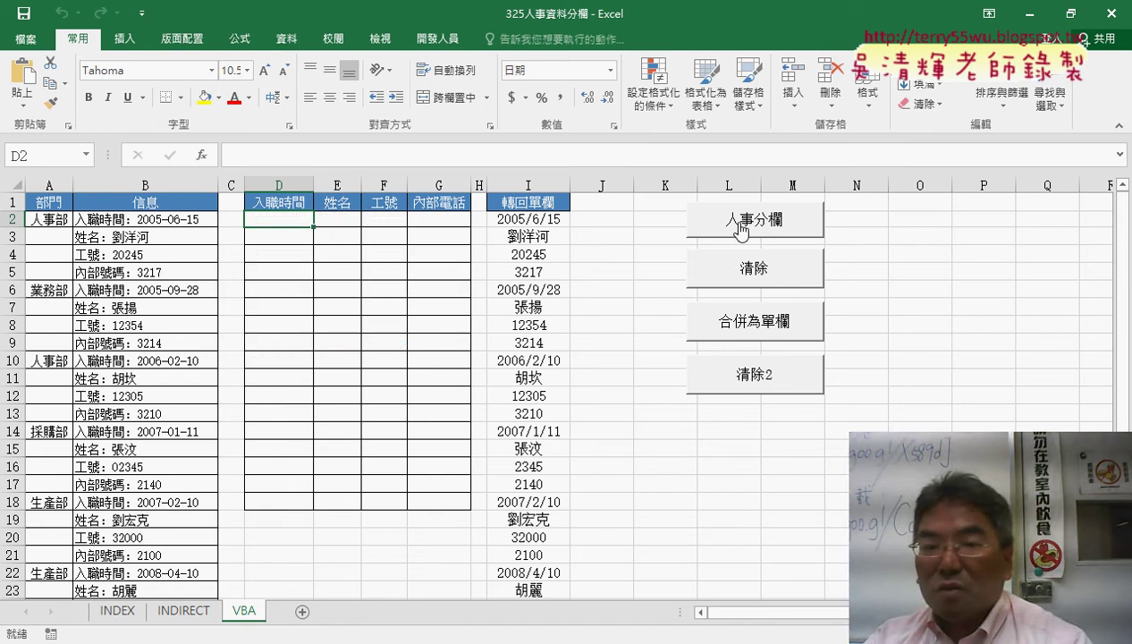
click(741, 231)
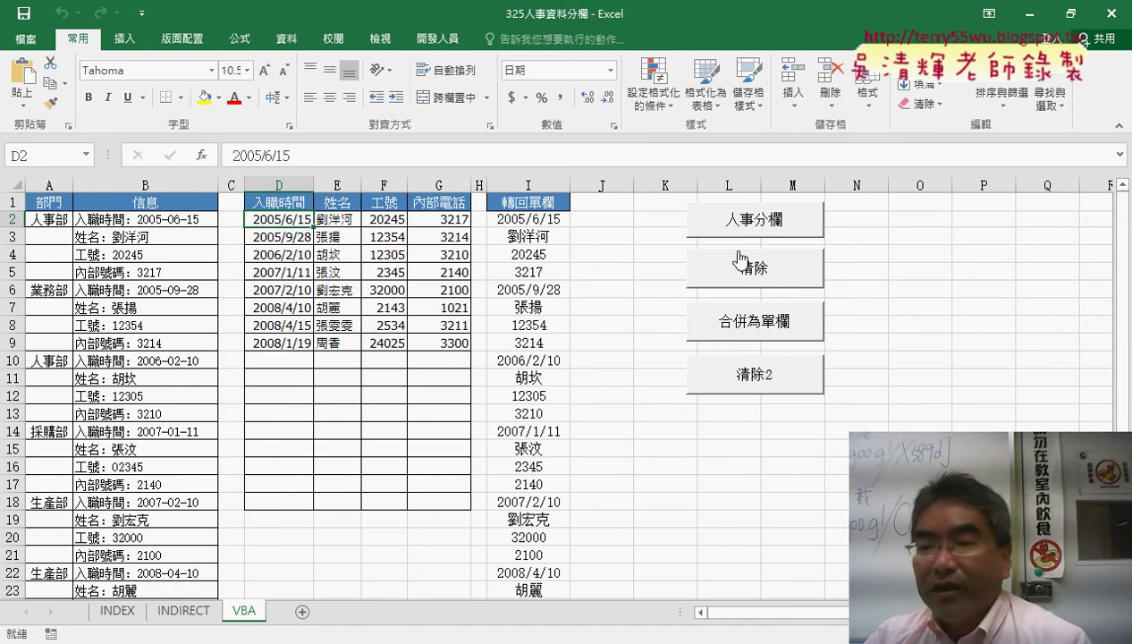
click(754, 380)
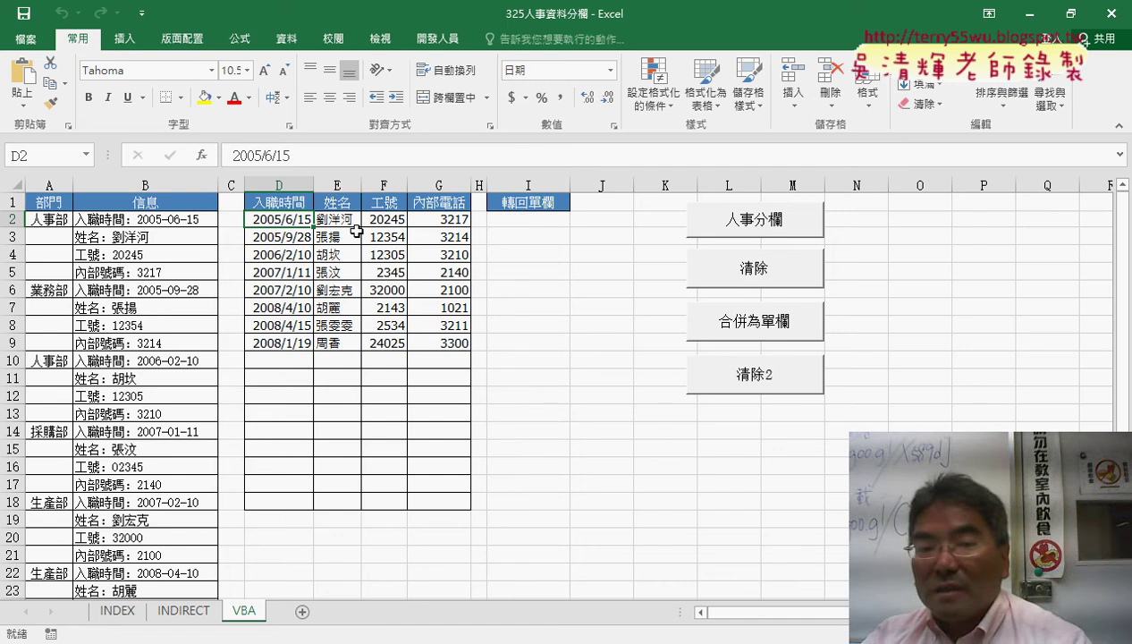
Compare column B's date, name and phone entries with split records D2:G2 and D3:G3
click(153, 182)
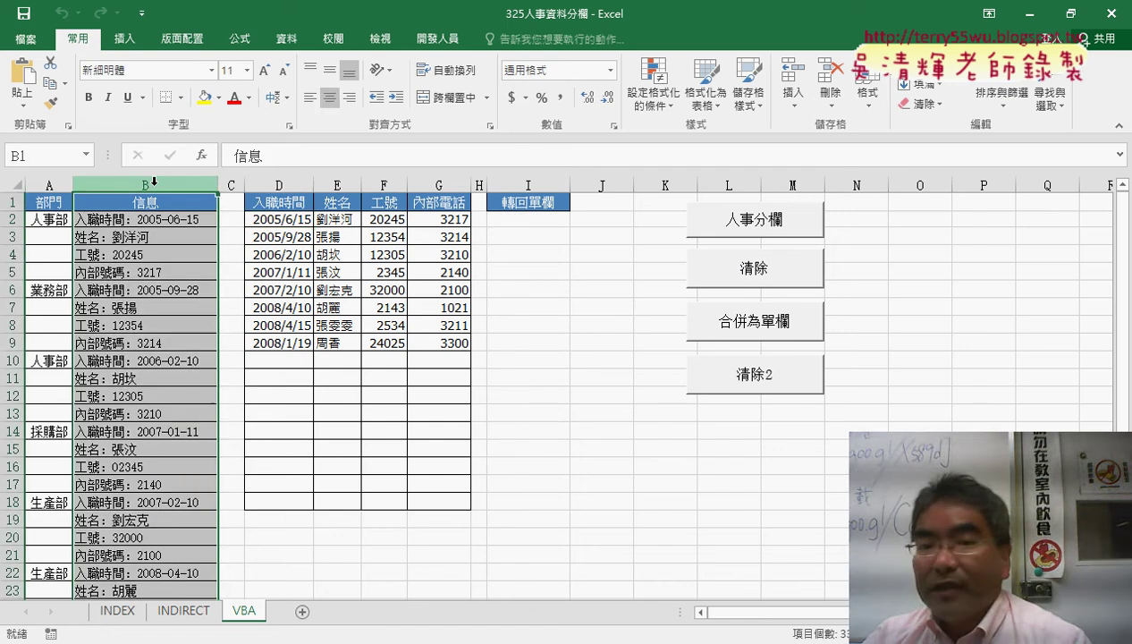
drag(270, 220, 440, 220)
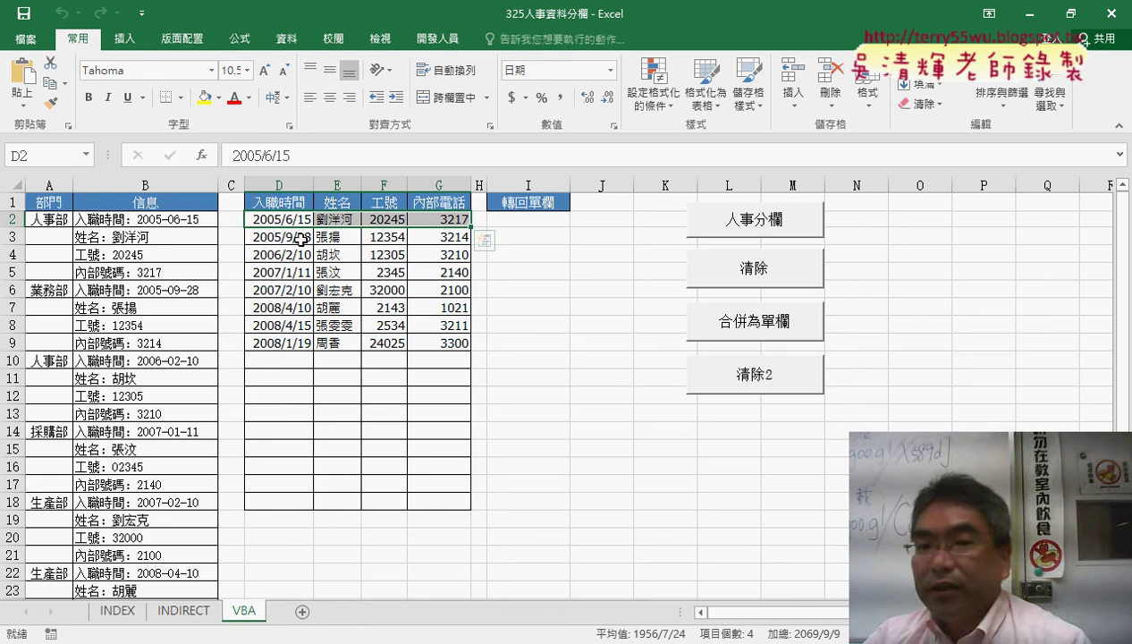
drag(301, 238, 439, 237)
click(164, 223)
click(161, 237)
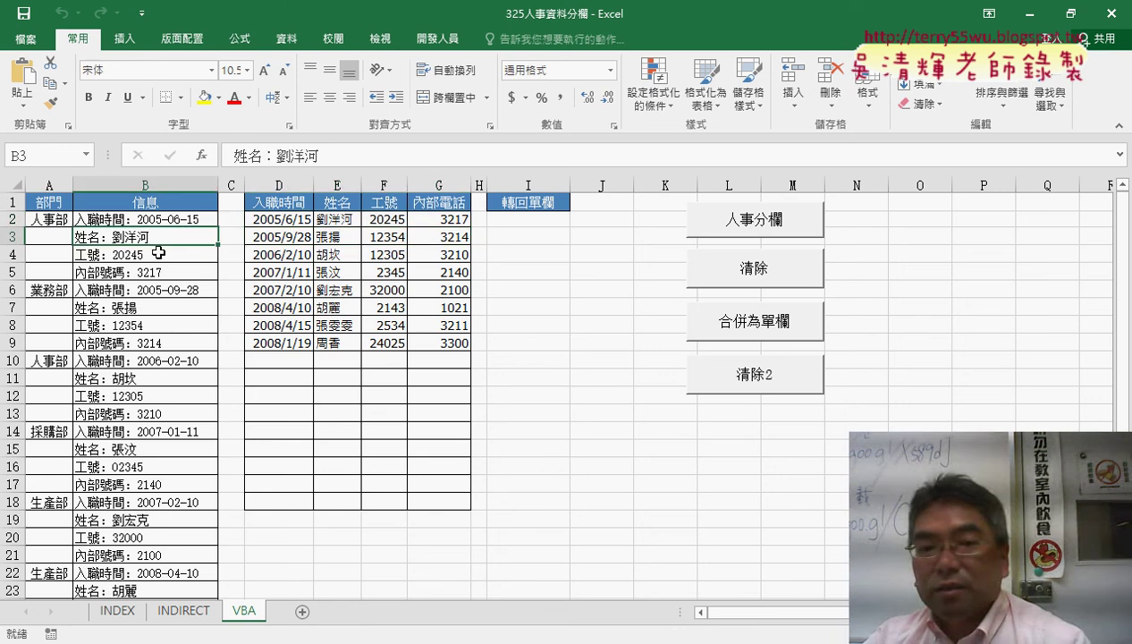
click(152, 272)
Walk through the first record's hire date, name, employee number and phone in D2:G2
click(338, 220)
click(389, 220)
click(449, 223)
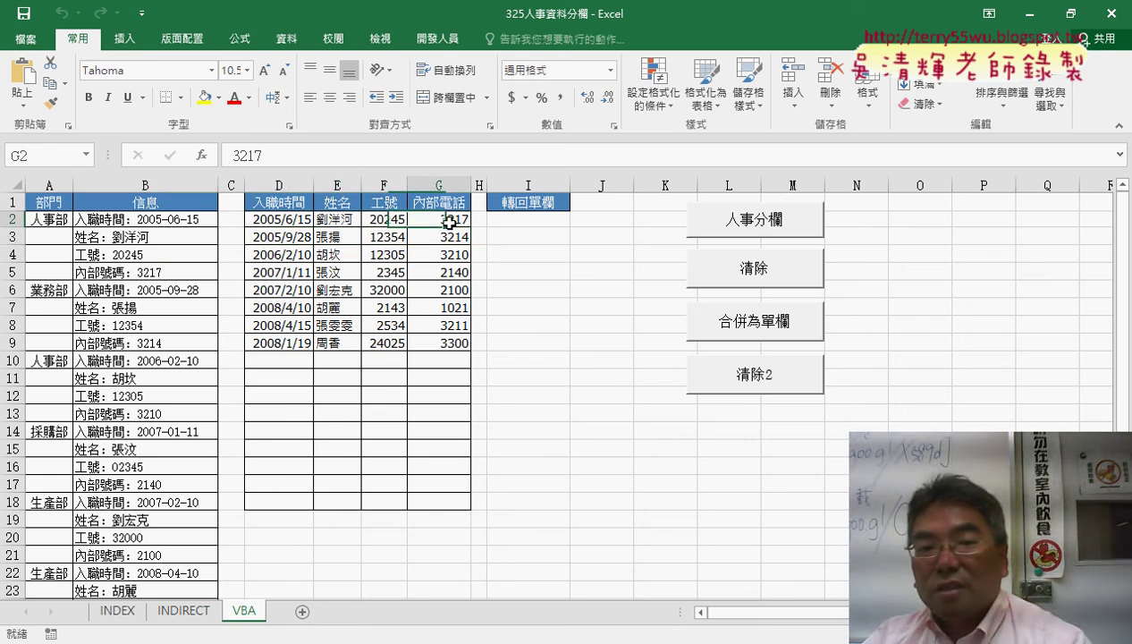
click(291, 220)
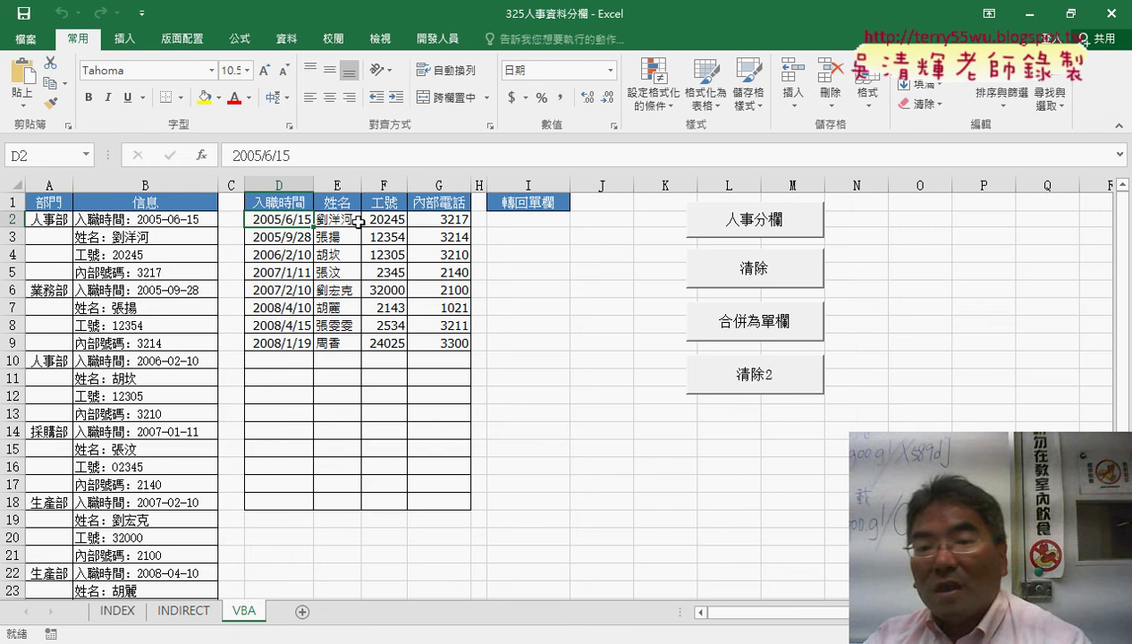
click(338, 220)
click(389, 220)
click(449, 222)
drag(286, 219, 444, 226)
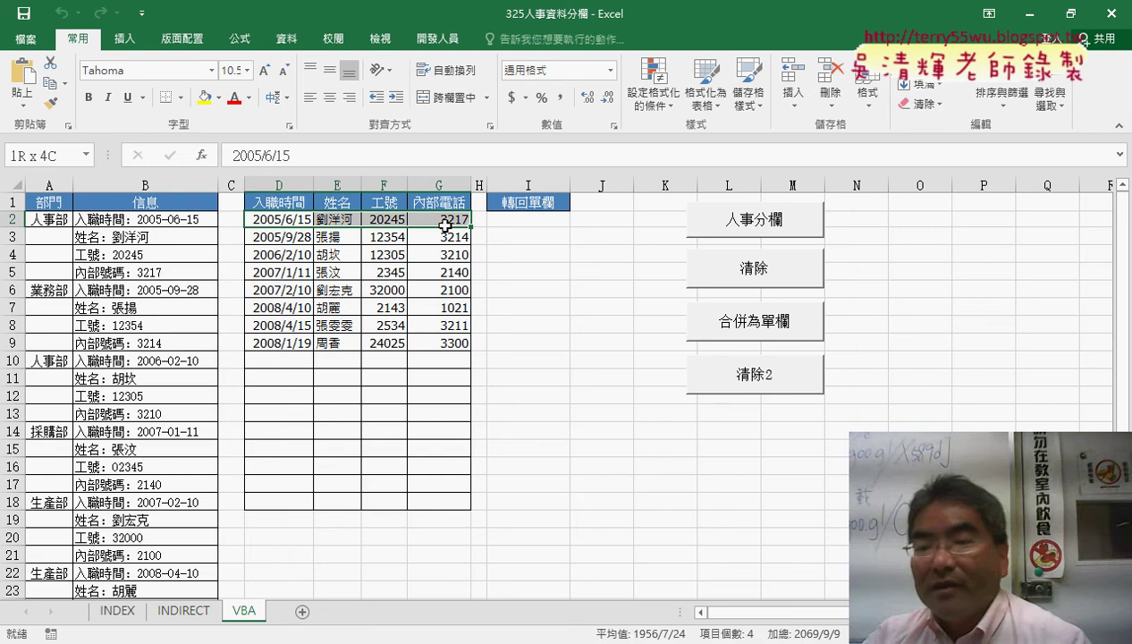
click(347, 222)
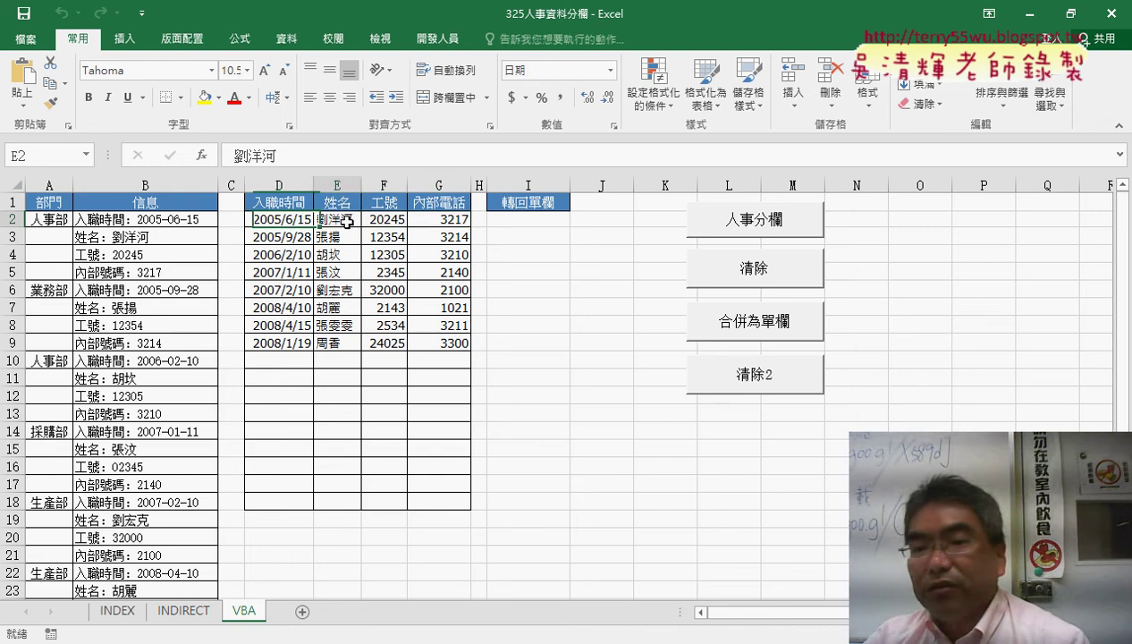
Merge the split table into column I and compare D2, E2 with merged I2, I3
click(528, 222)
click(760, 332)
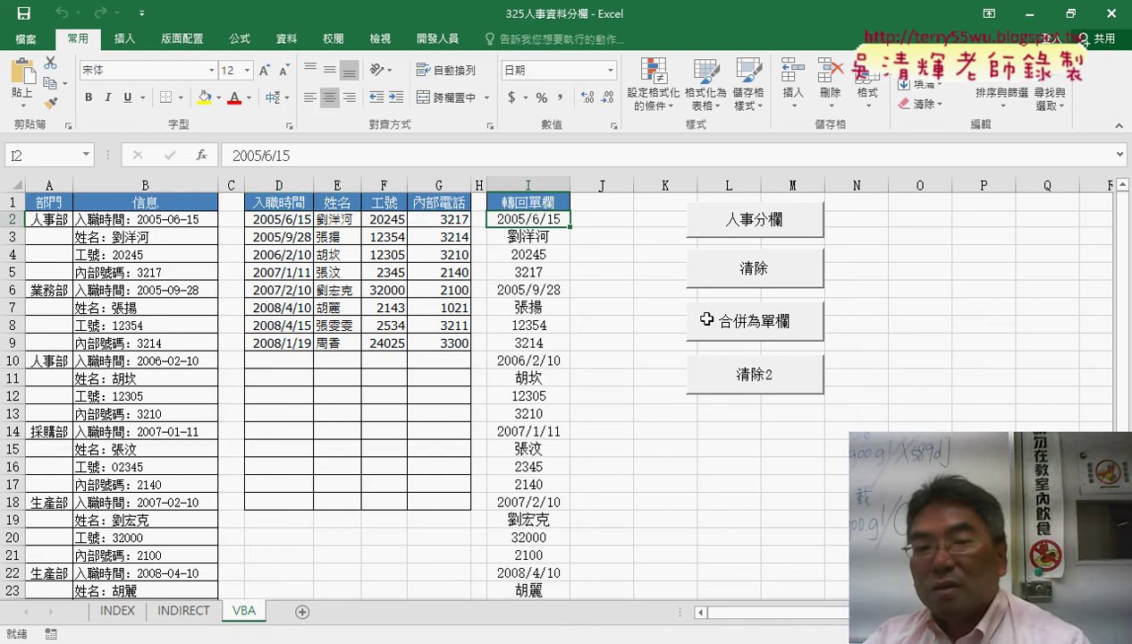
click(286, 219)
click(531, 223)
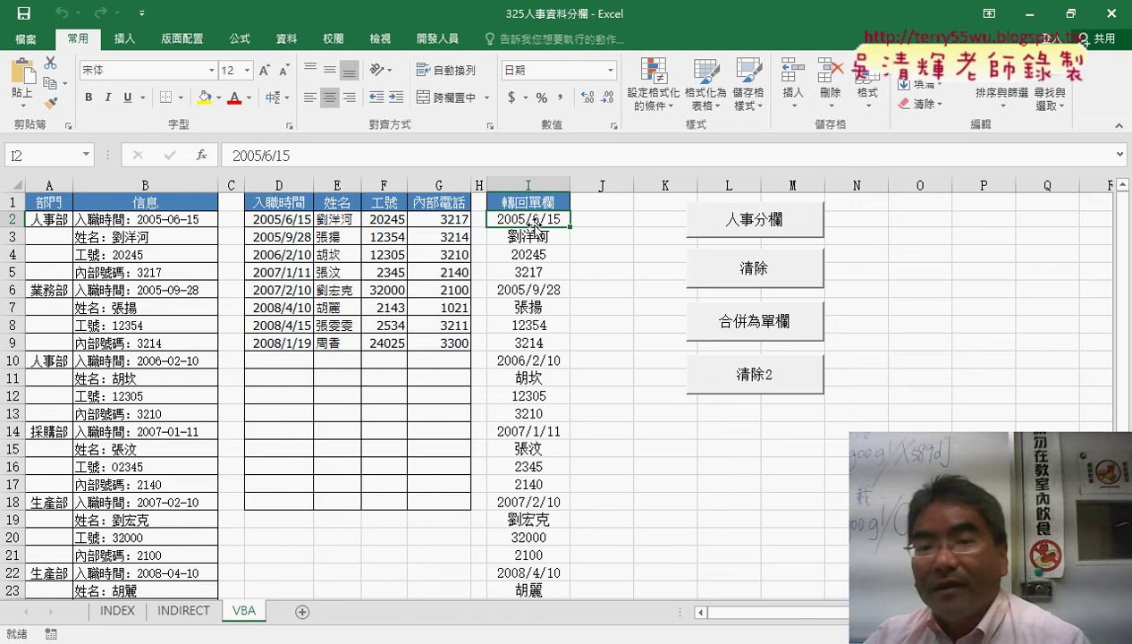
click(349, 221)
click(546, 238)
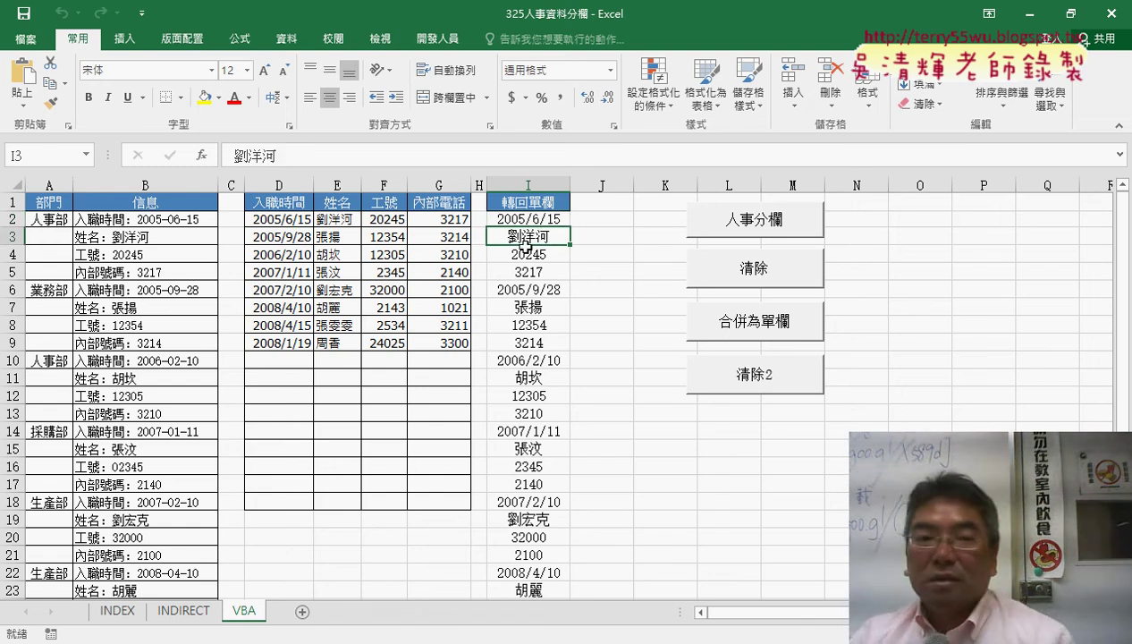
Compare columns B, D–G and I, rerun clear, split, clear and merge, then minimize the workbook
drag(138, 185, 148, 186)
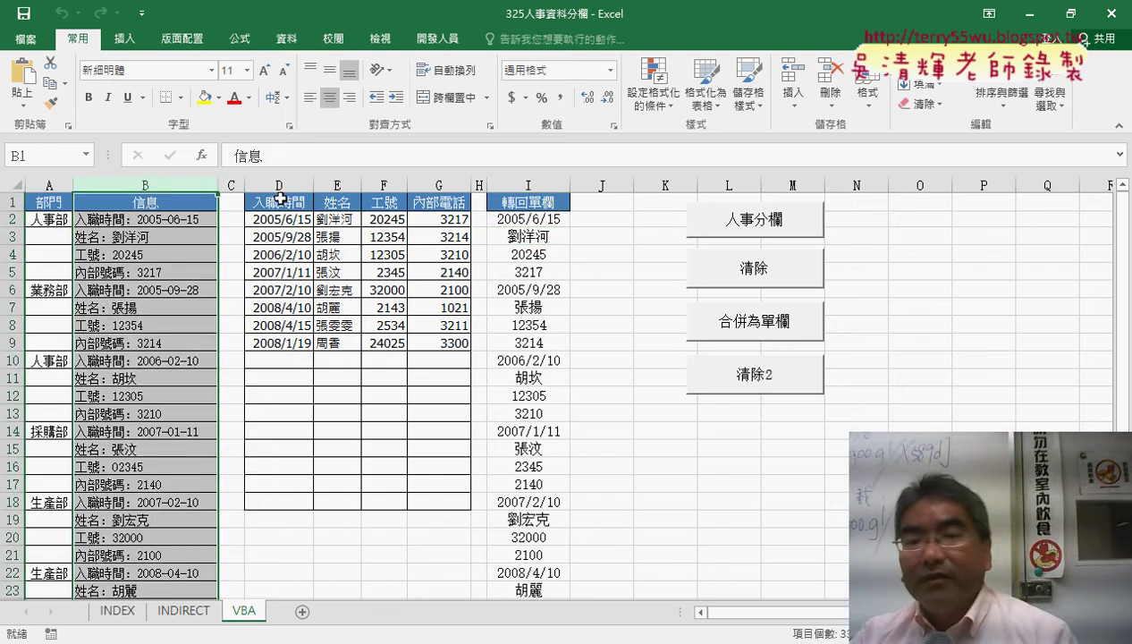
drag(280, 185, 438, 185)
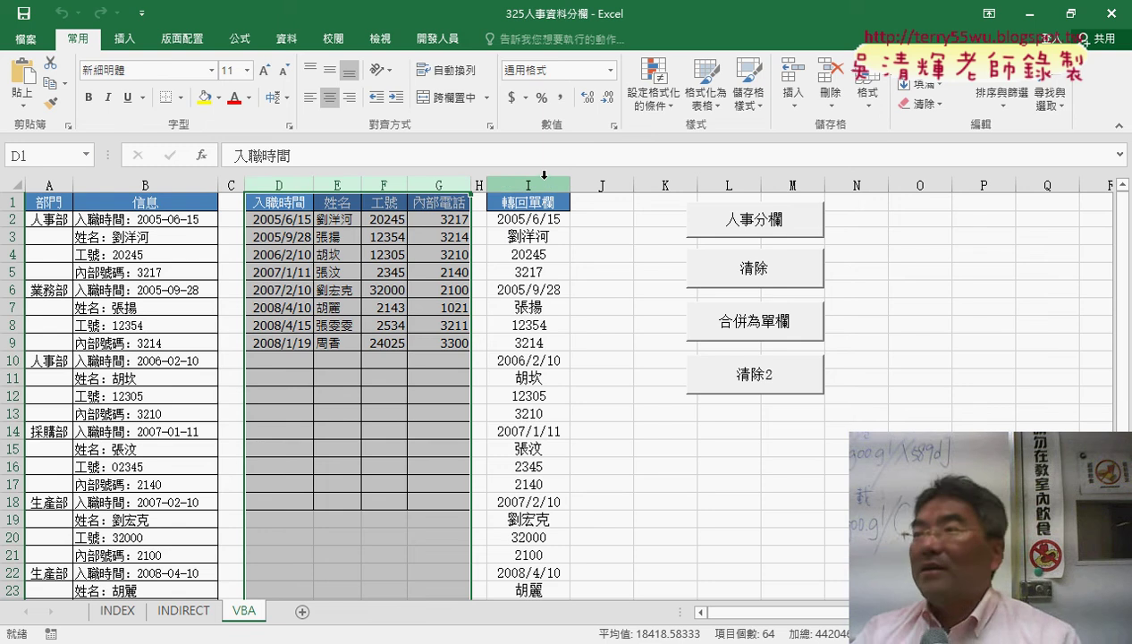
click(545, 177)
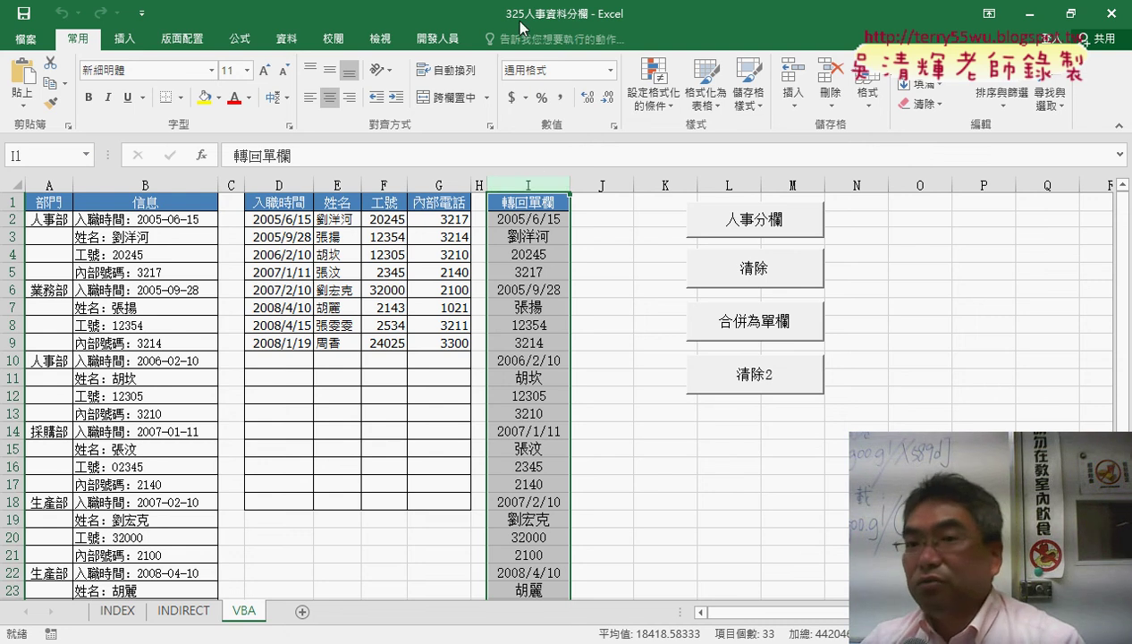
click(748, 268)
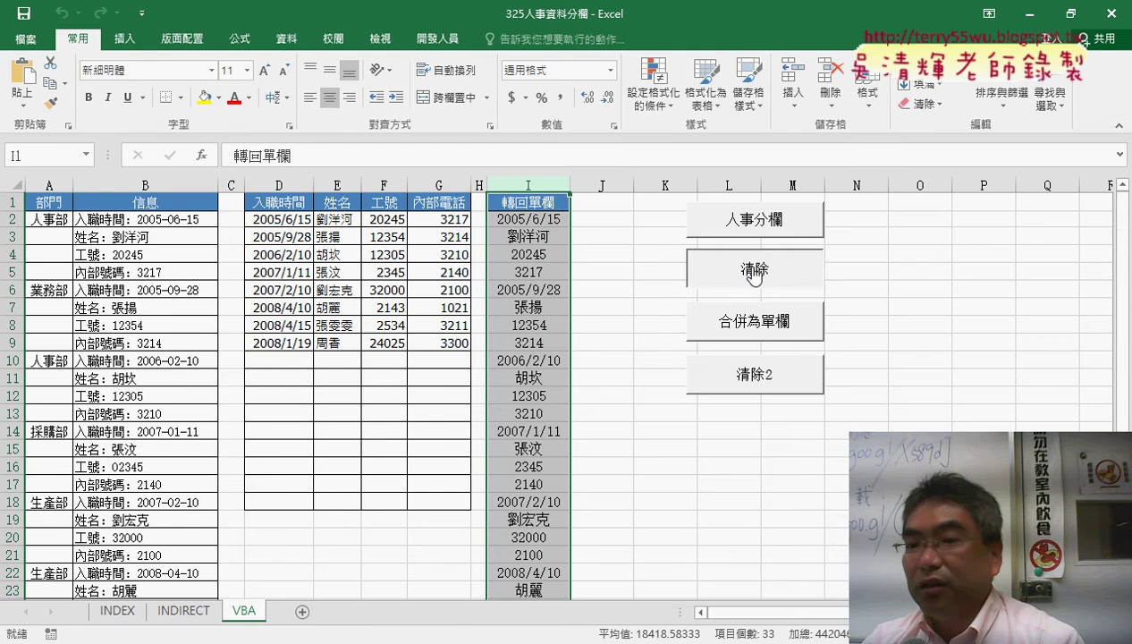
click(760, 223)
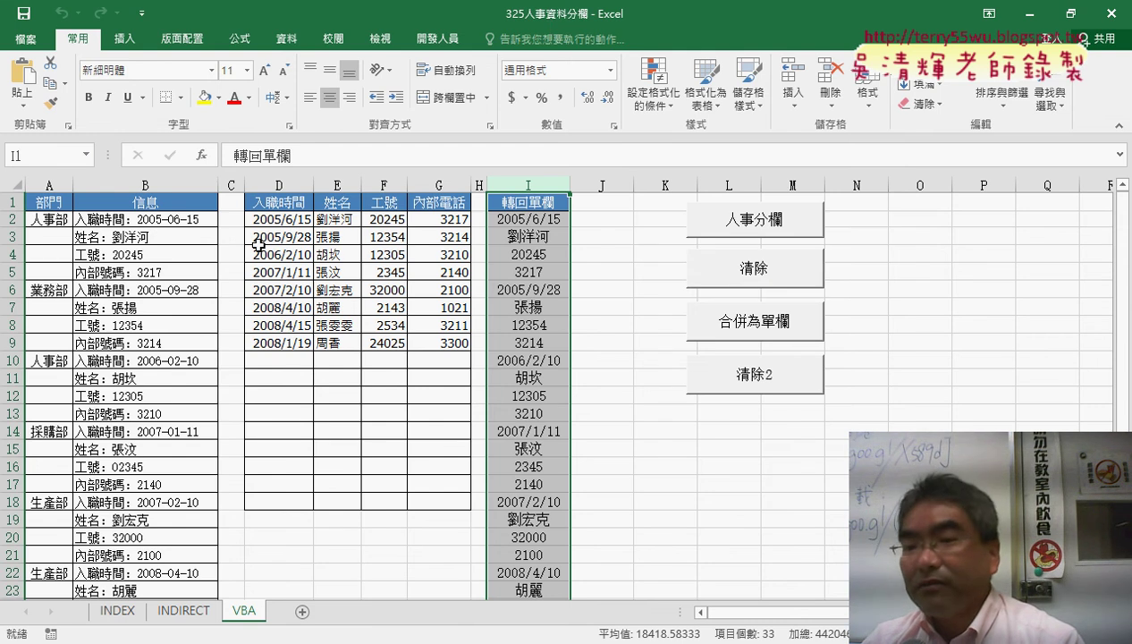
click(779, 383)
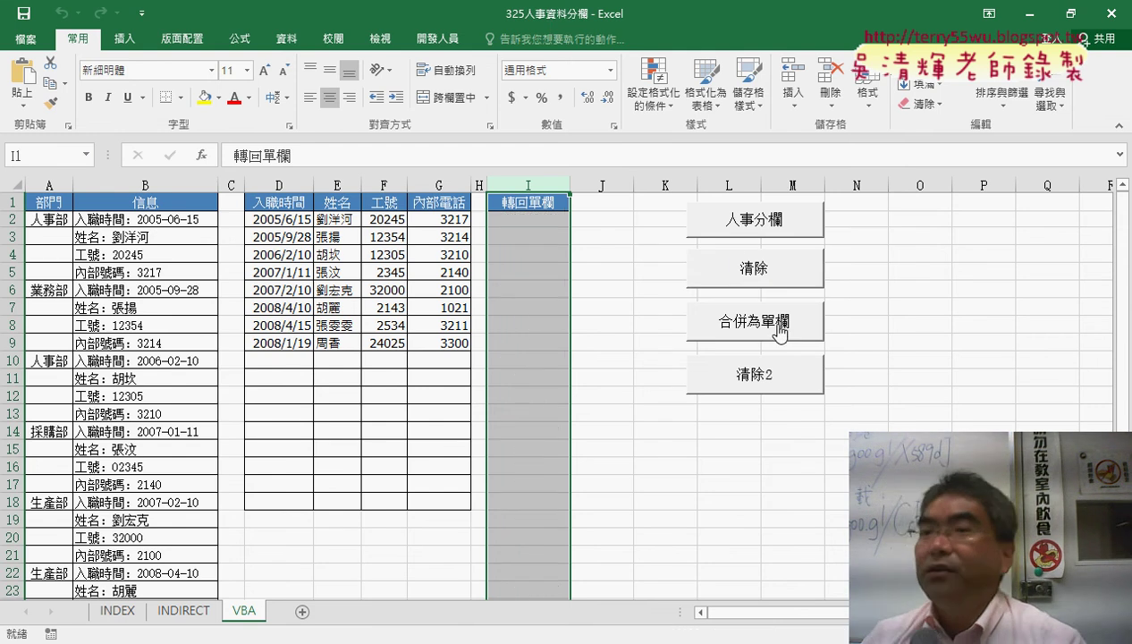
click(776, 323)
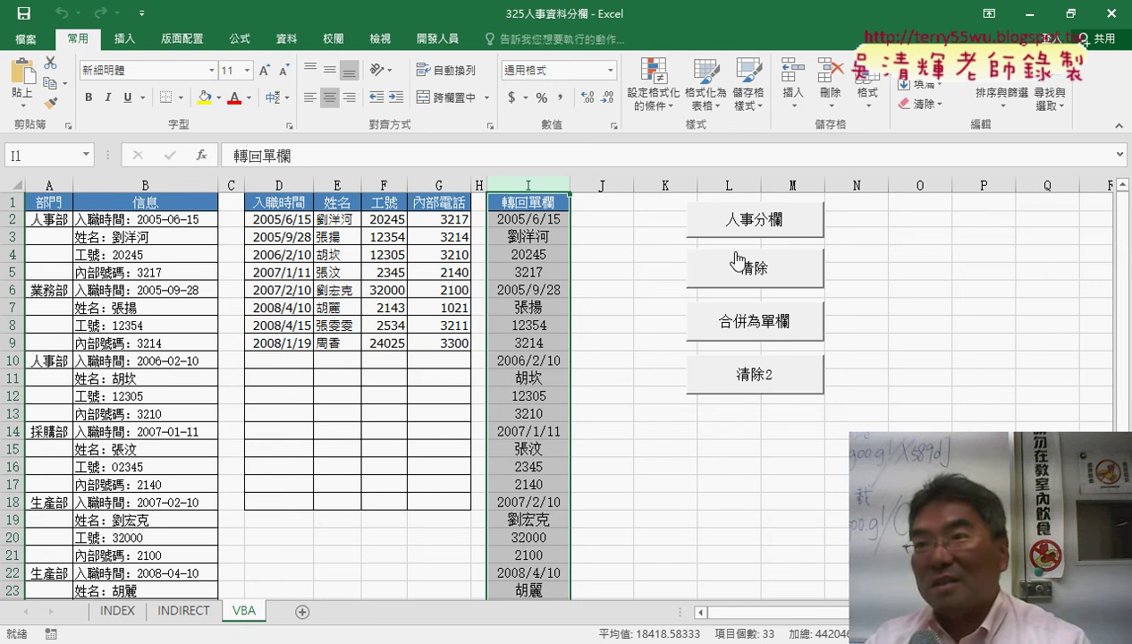
click(1024, 15)
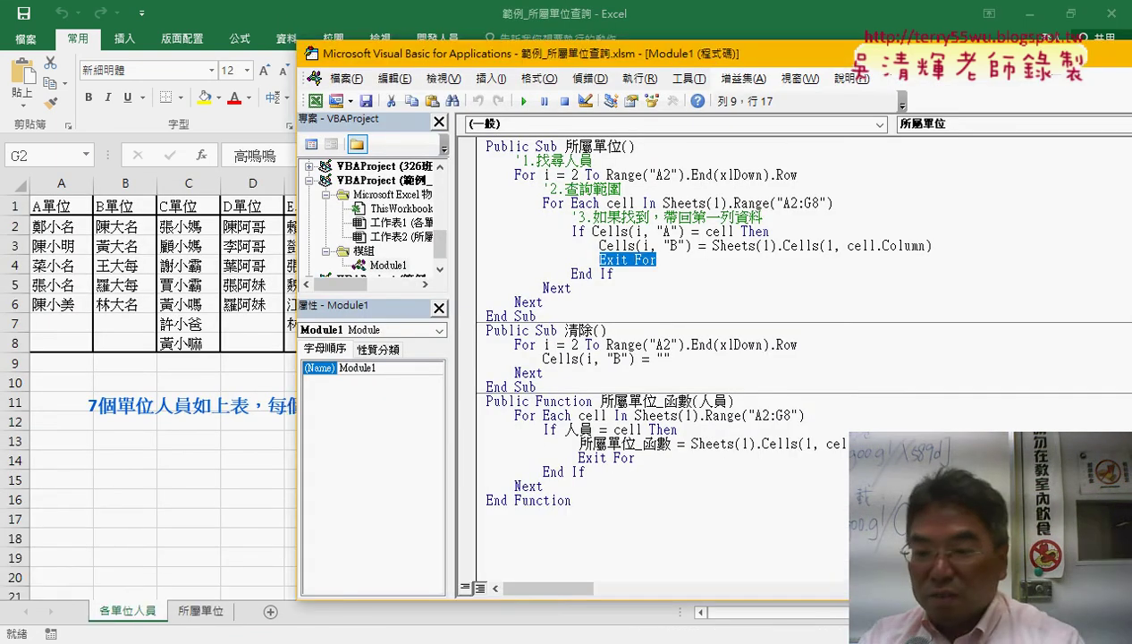
In 326班級成績查詢, query 二班 then 一班 and select the G5:J11 score results
click(470, 643)
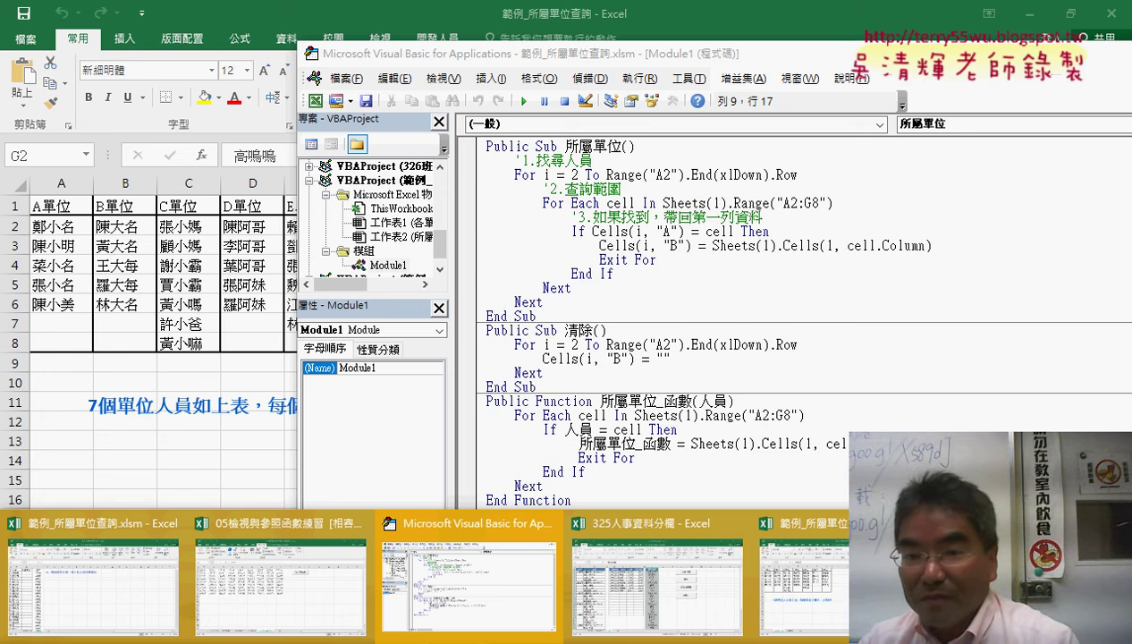
click(948, 581)
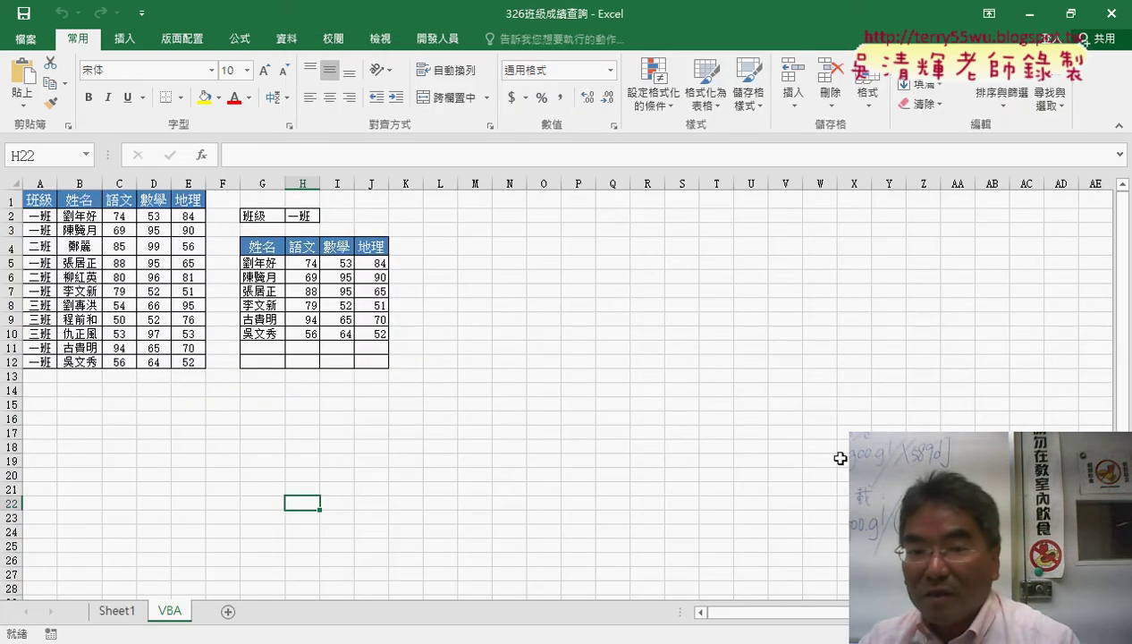
click(302, 215)
click(327, 215)
click(316, 247)
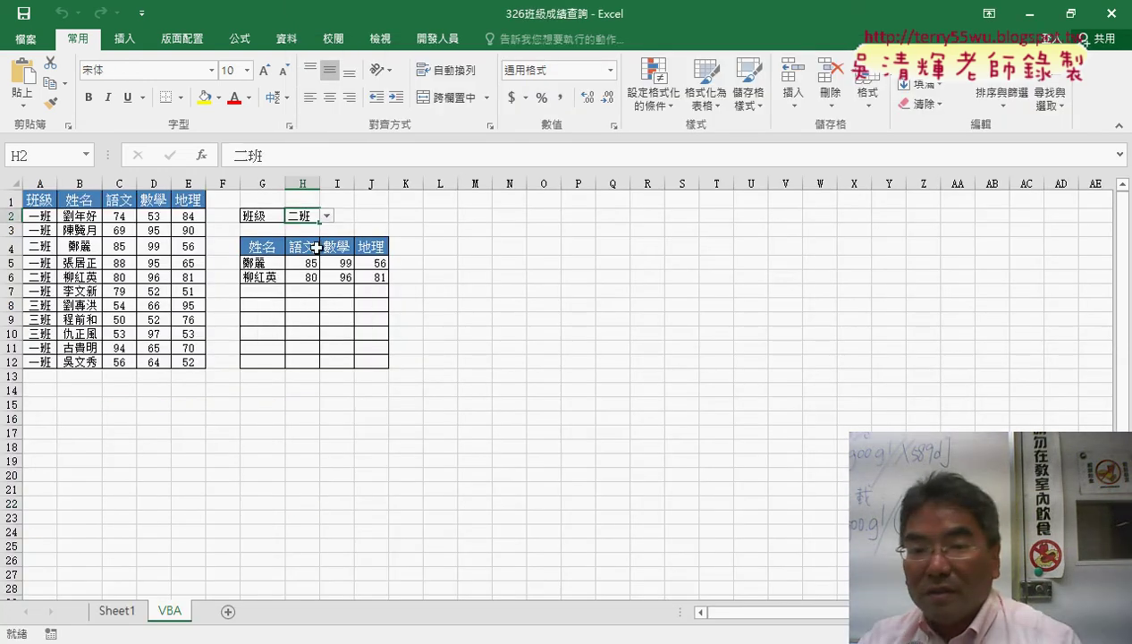
click(326, 215)
click(308, 231)
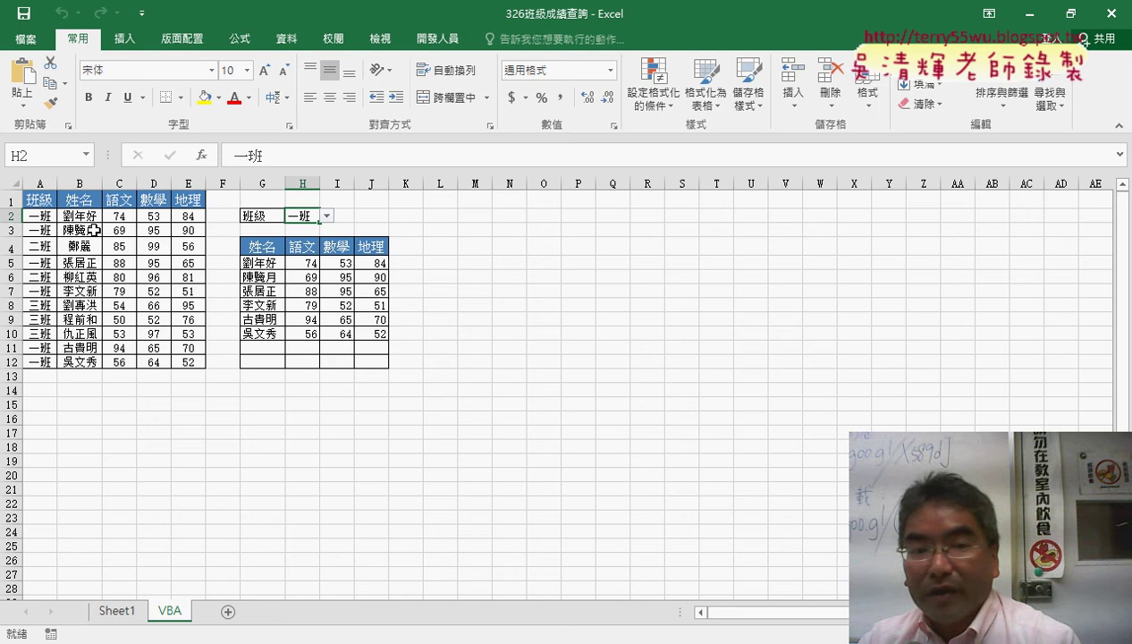
drag(255, 263, 376, 347)
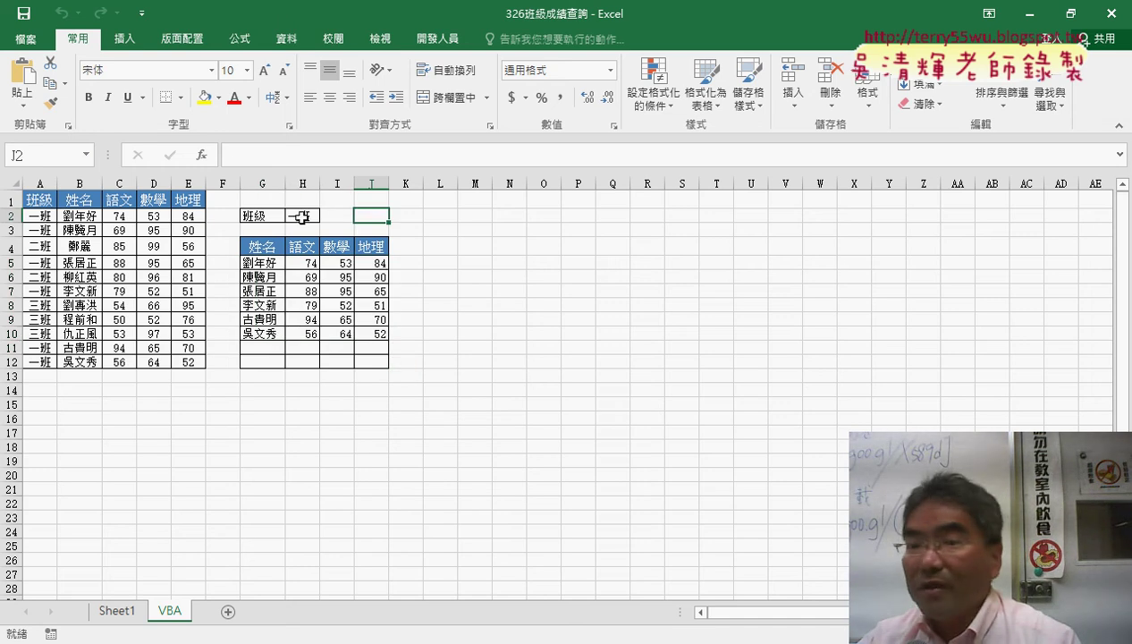
Cycle the H2 class through 二班, 三班, 一班 and 二班, ending on 一班
click(300, 215)
click(327, 217)
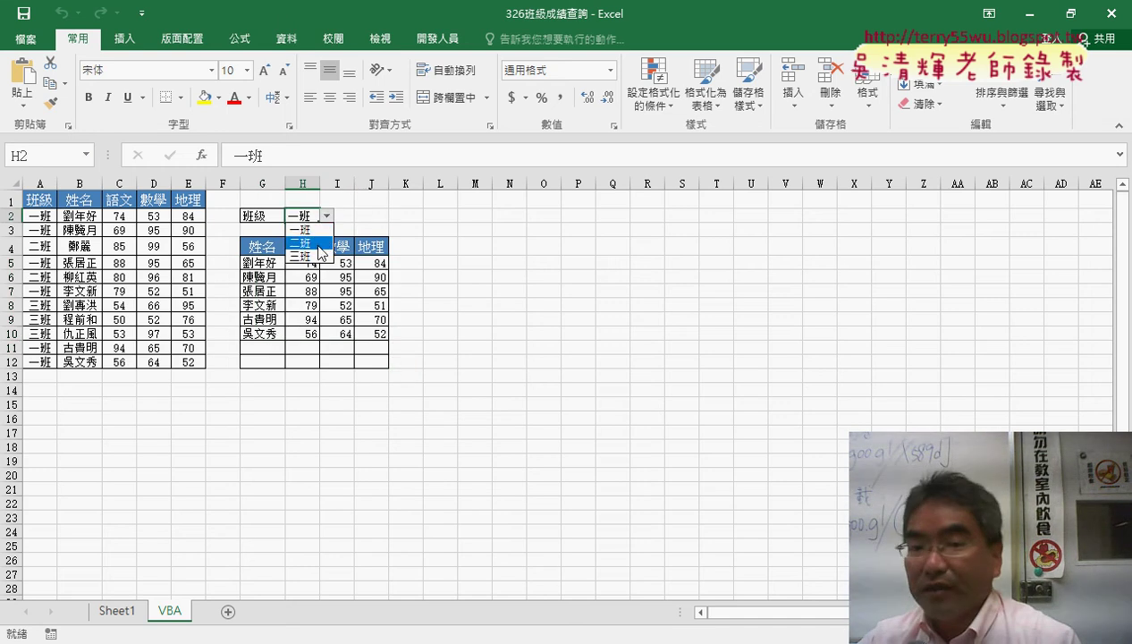
click(303, 242)
click(327, 216)
click(301, 257)
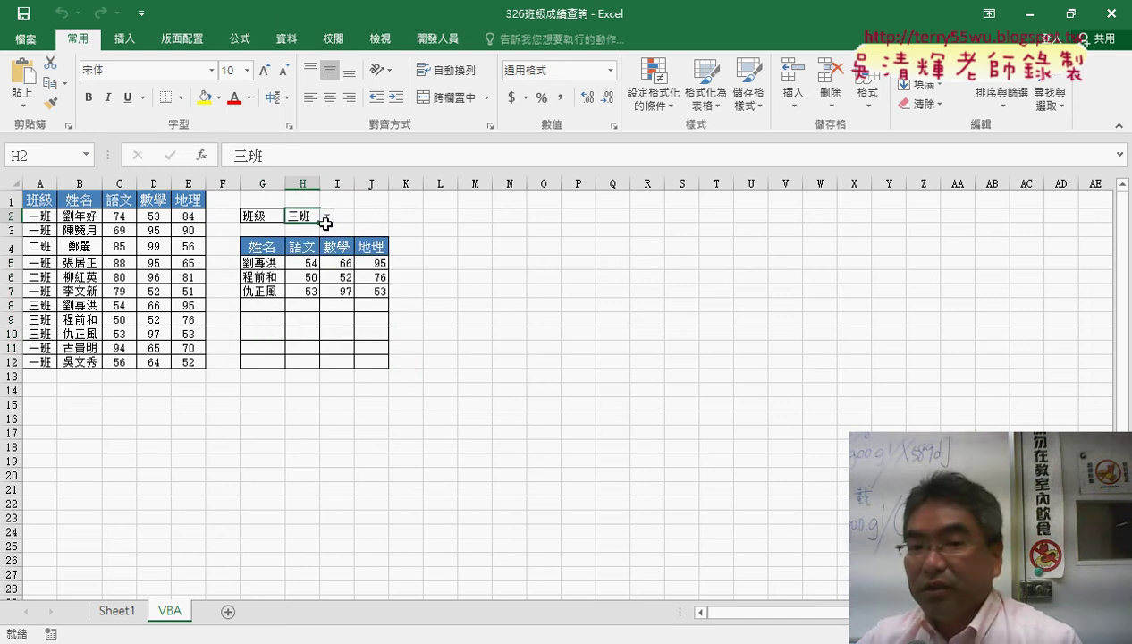
click(328, 216)
click(308, 230)
click(328, 216)
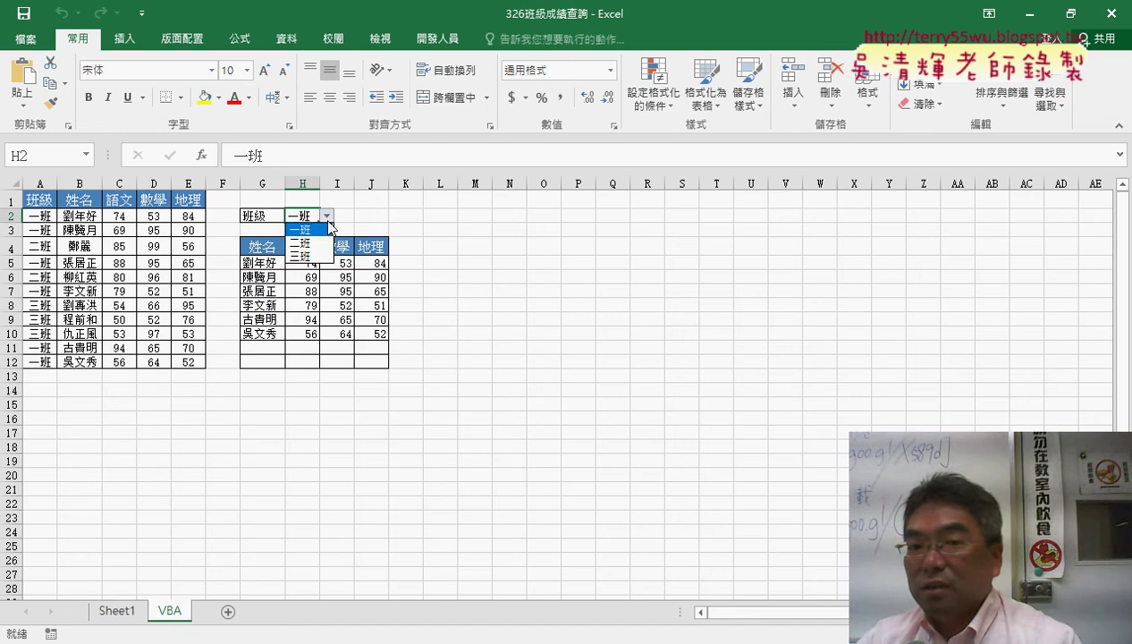
click(304, 242)
click(327, 217)
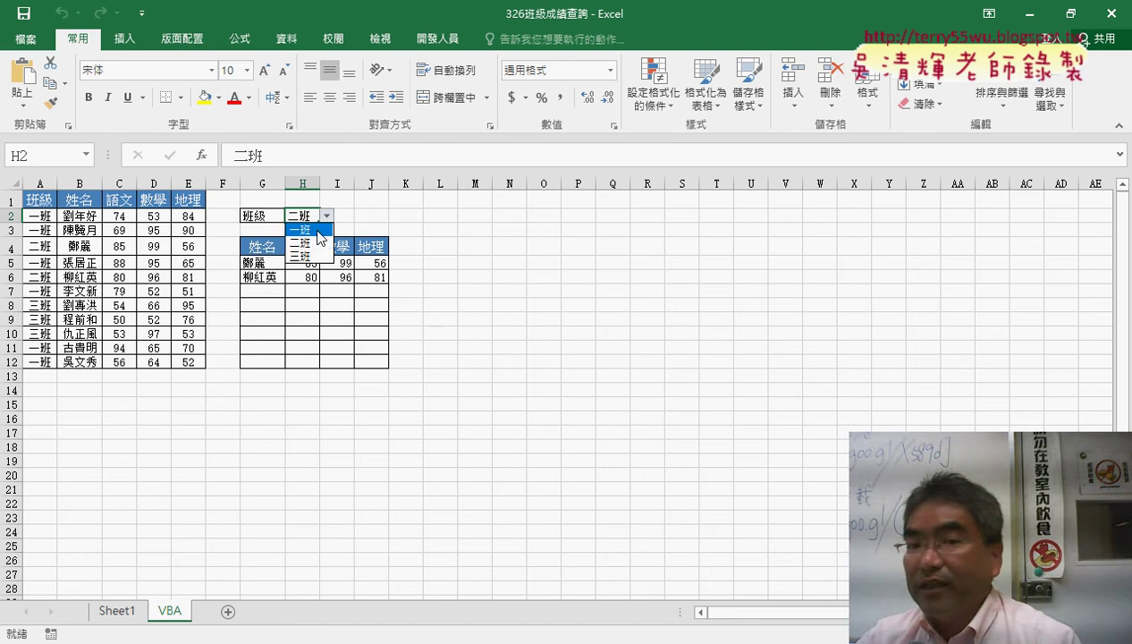
click(315, 229)
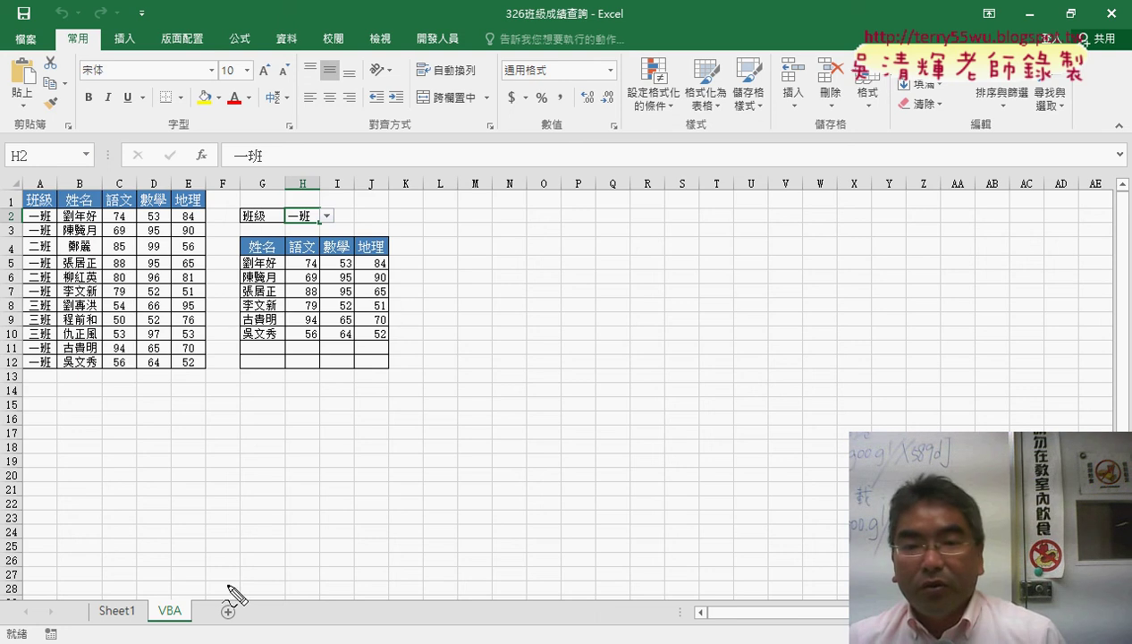
mouse_move(434, 213)
mouse_down()
mouse_move(435, 253)
mouse_move(517, 254)
mouse_move(435, 253)
mouse_up()
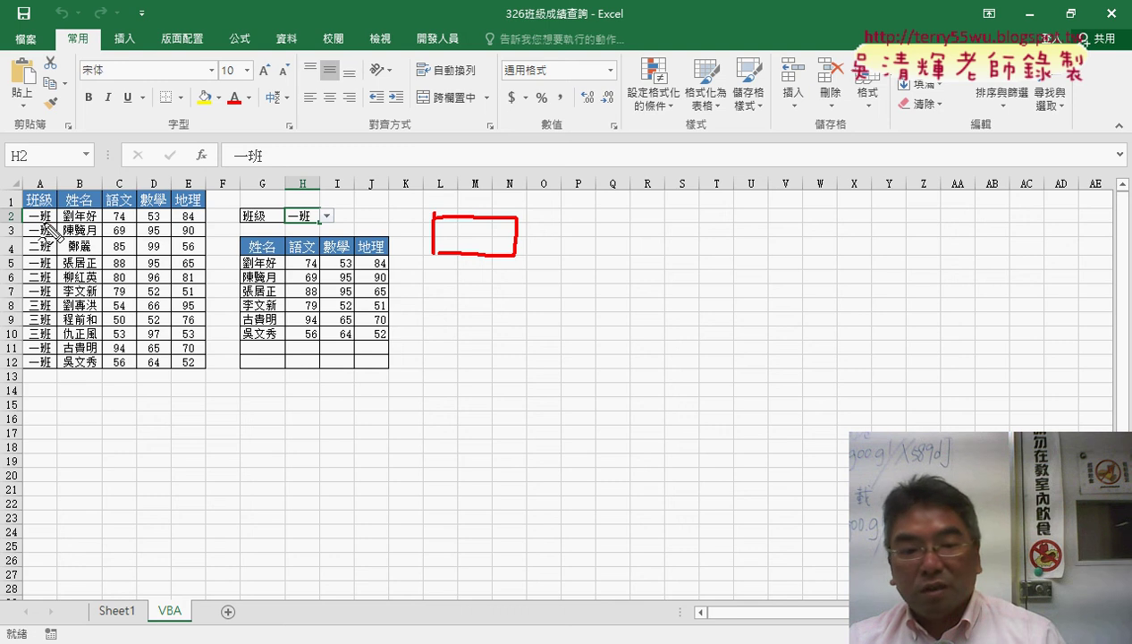
drag(46, 211, 41, 232)
drag(234, 598, 237, 623)
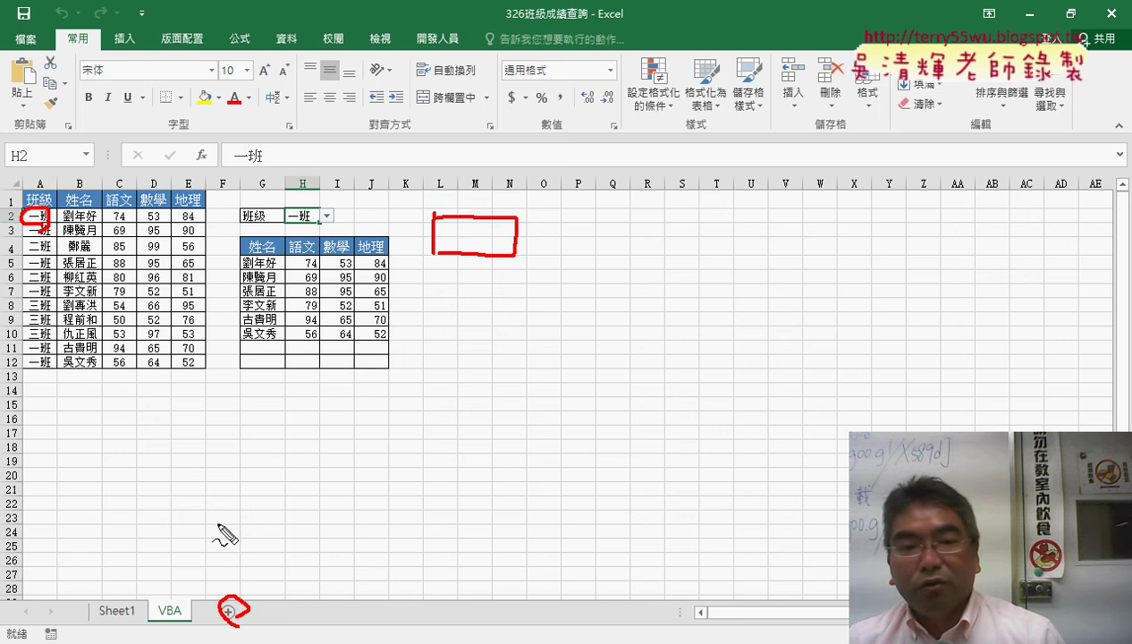
drag(58, 224, 59, 288)
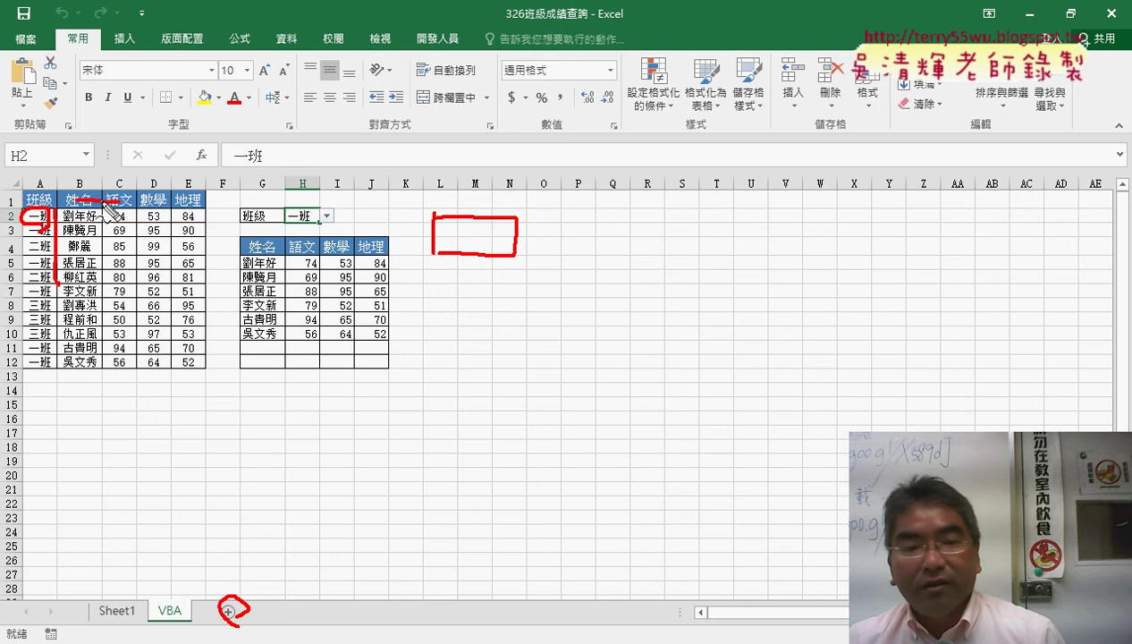
drag(75, 202, 89, 293)
mouse_move(204, 279)
mouse_down()
mouse_move(229, 583)
mouse_move(261, 557)
mouse_up()
mouse_move(300, 606)
mouse_down()
mouse_move(278, 619)
mouse_move(299, 601)
mouse_up()
mouse_move(385, 630)
mouse_down()
mouse_move(412, 607)
mouse_move(374, 622)
mouse_move(348, 609)
mouse_up()
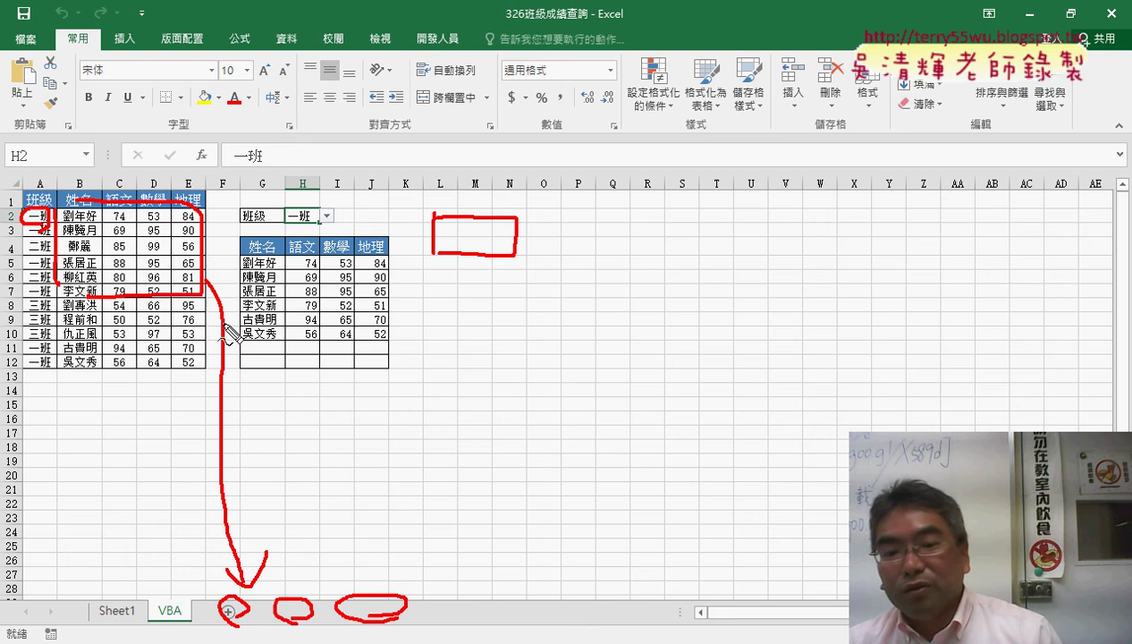
mouse_move(224, 306)
mouse_down()
mouse_move(288, 583)
mouse_move(309, 550)
mouse_up()
drag(214, 286, 351, 616)
drag(338, 588, 369, 573)
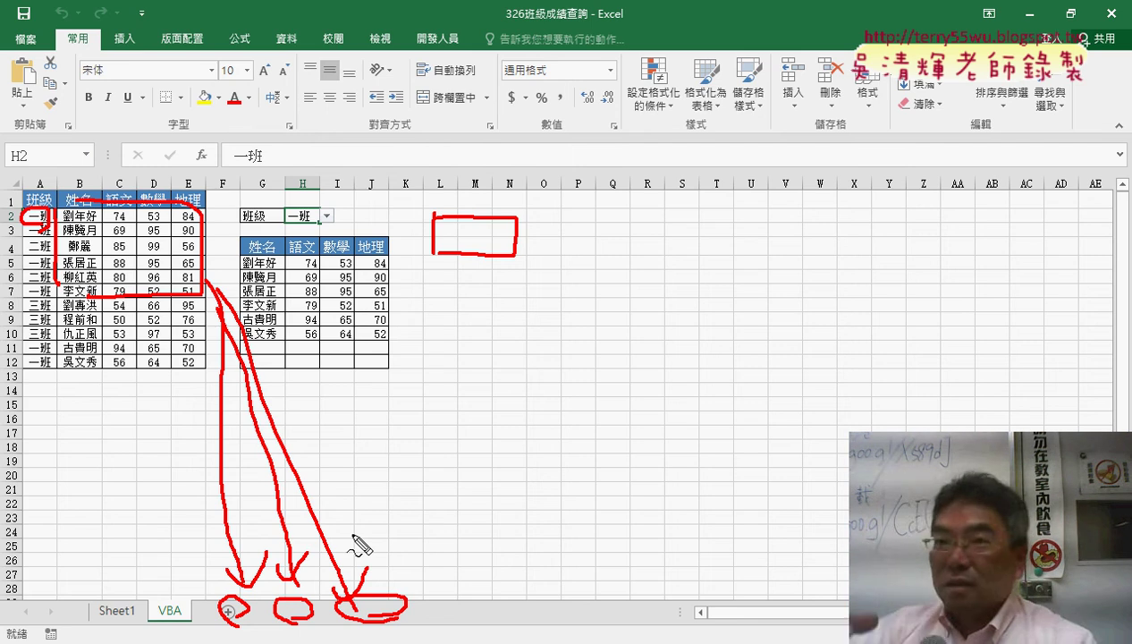
key(Escape)
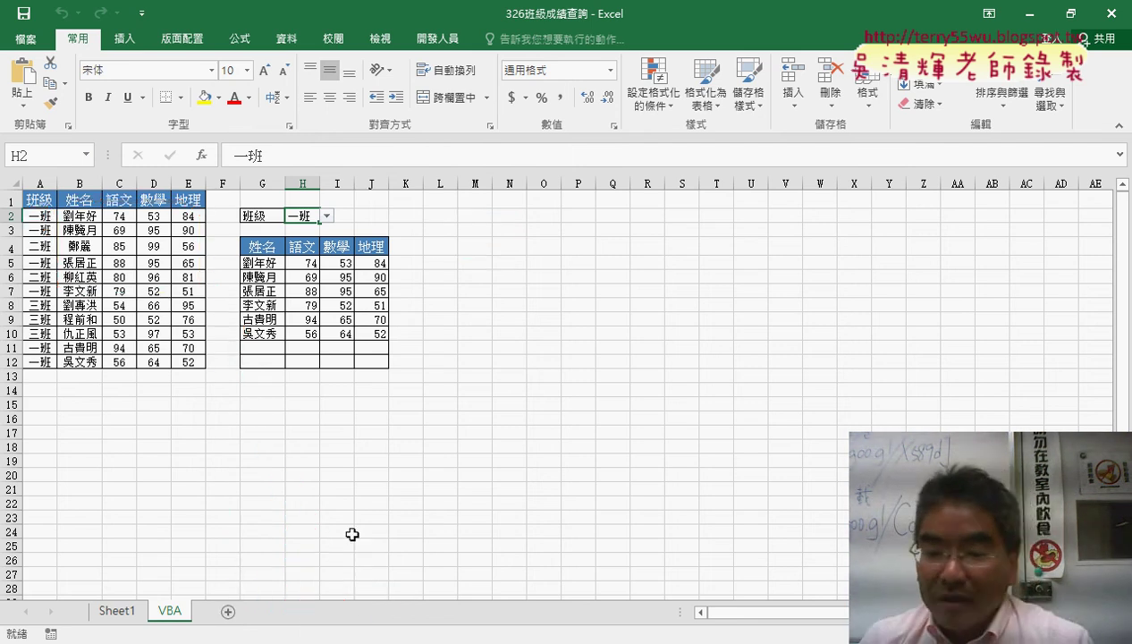
Delete the A1:I9 multiplication table and rebuild it with the 九九乘法表 button
click(417, 642)
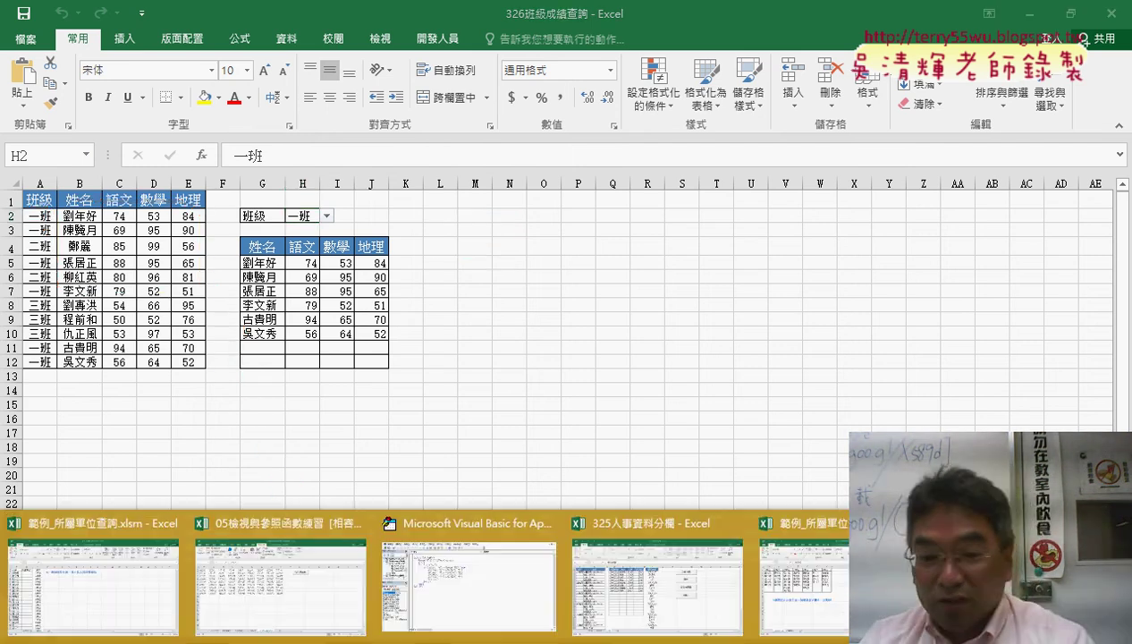
click(366, 622)
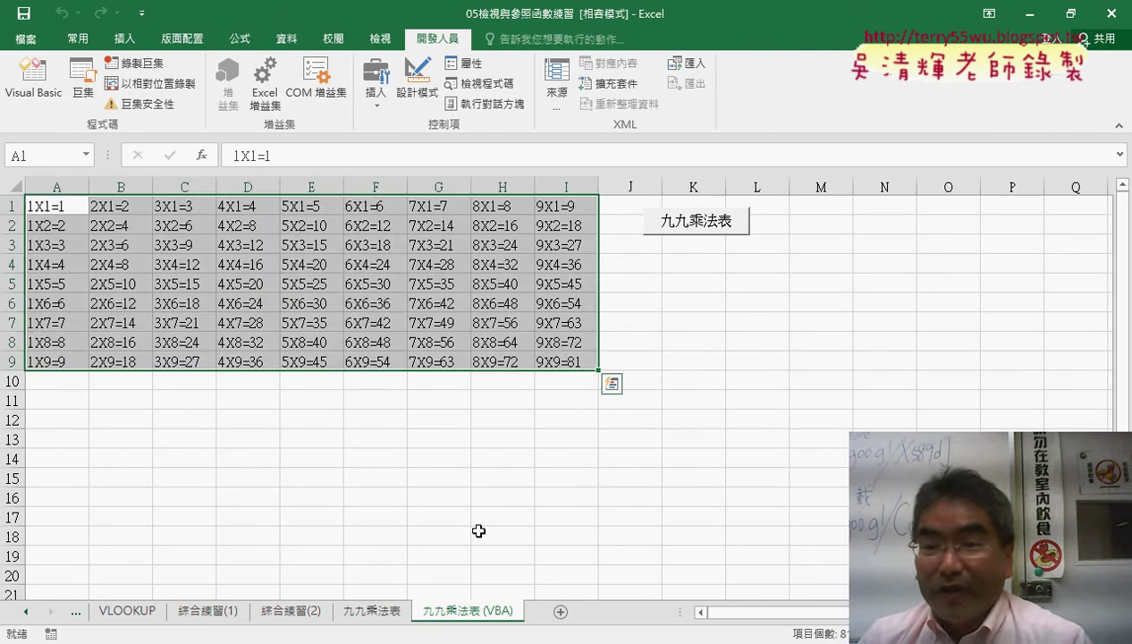
click(555, 495)
drag(41, 204, 572, 362)
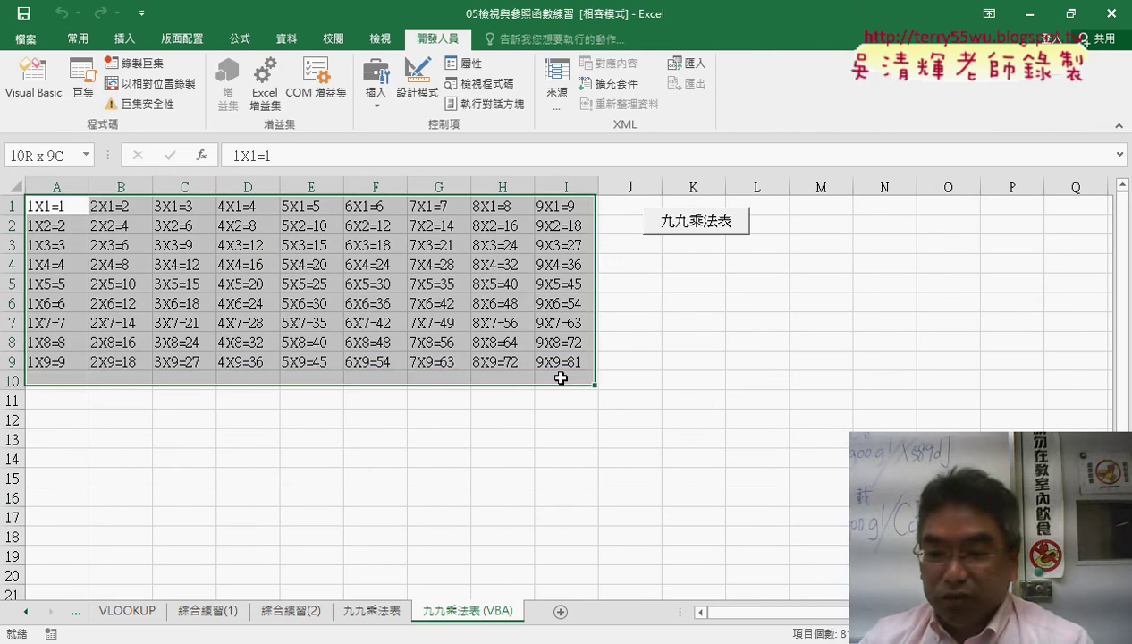
key(Delete)
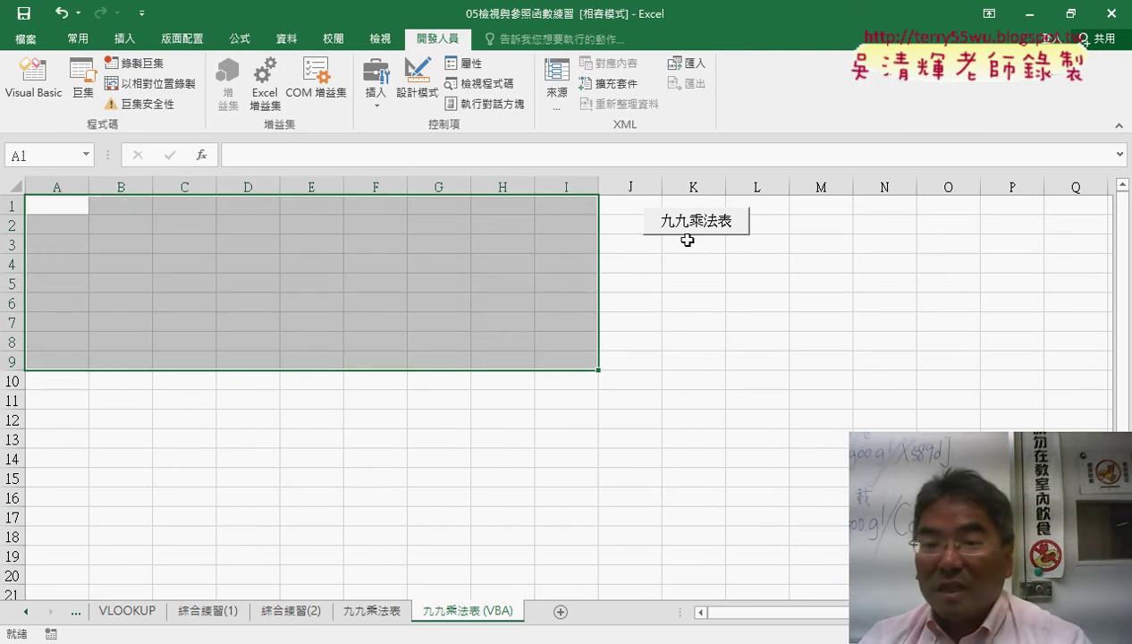
click(690, 228)
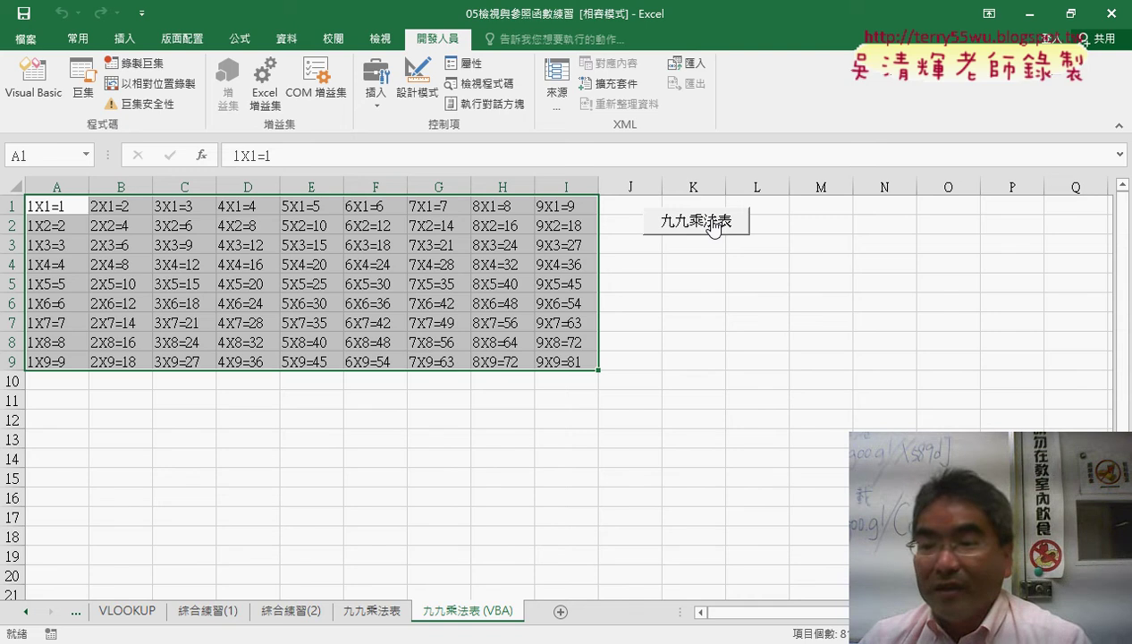
Open the 九九乘法表 button's macro in the VBA editor and highlight its inner For loop
right_click(713, 230)
click(751, 367)
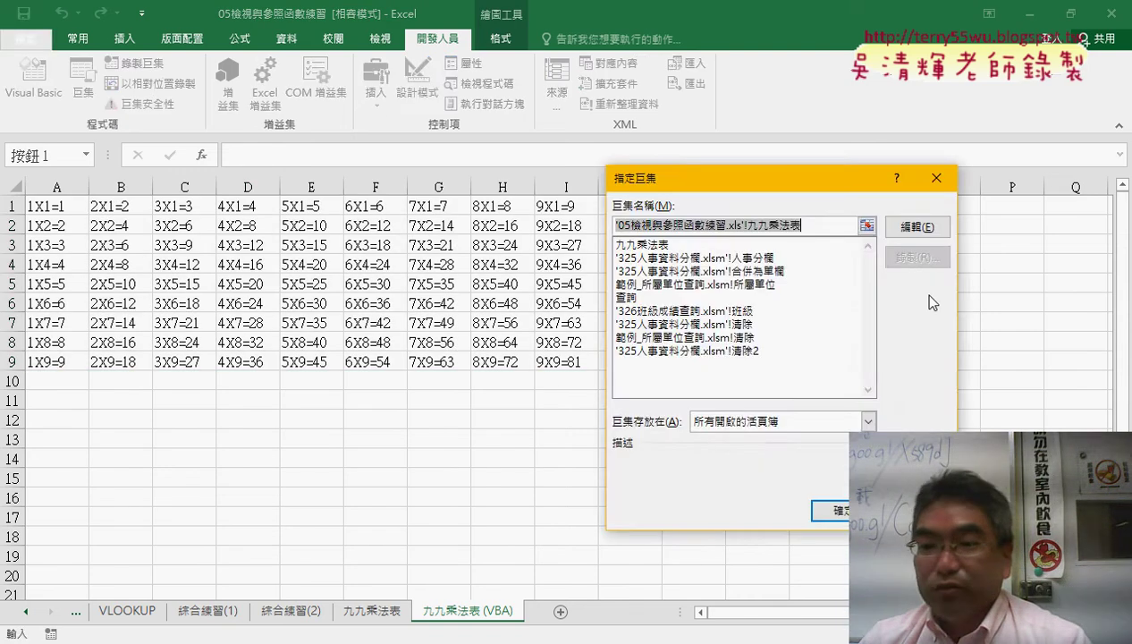
click(917, 226)
key(alt+q)
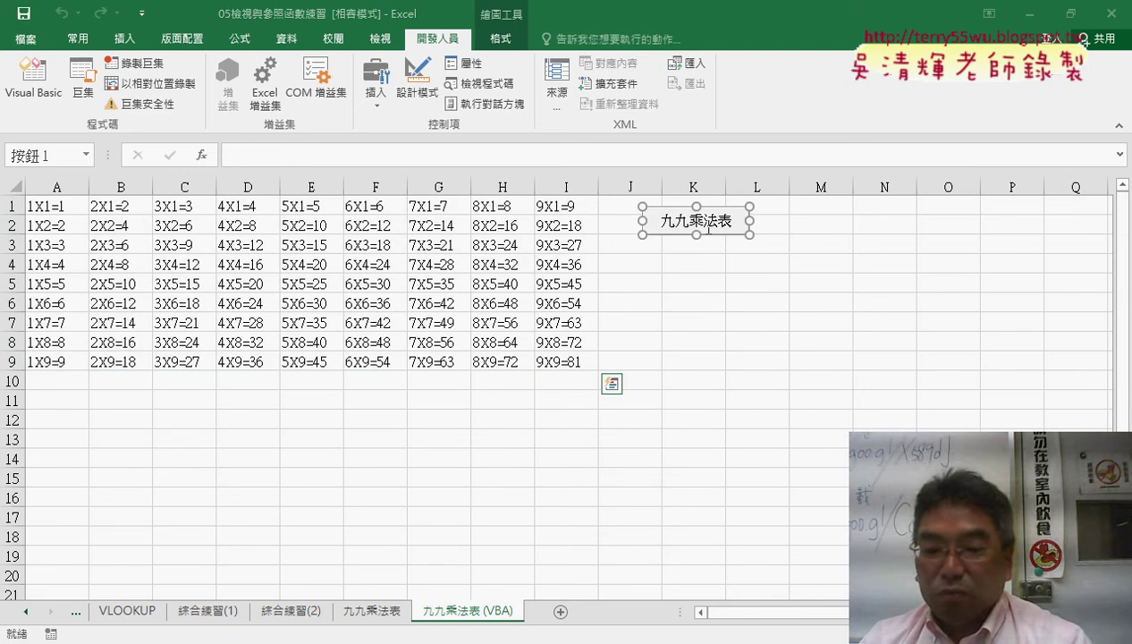
click(463, 601)
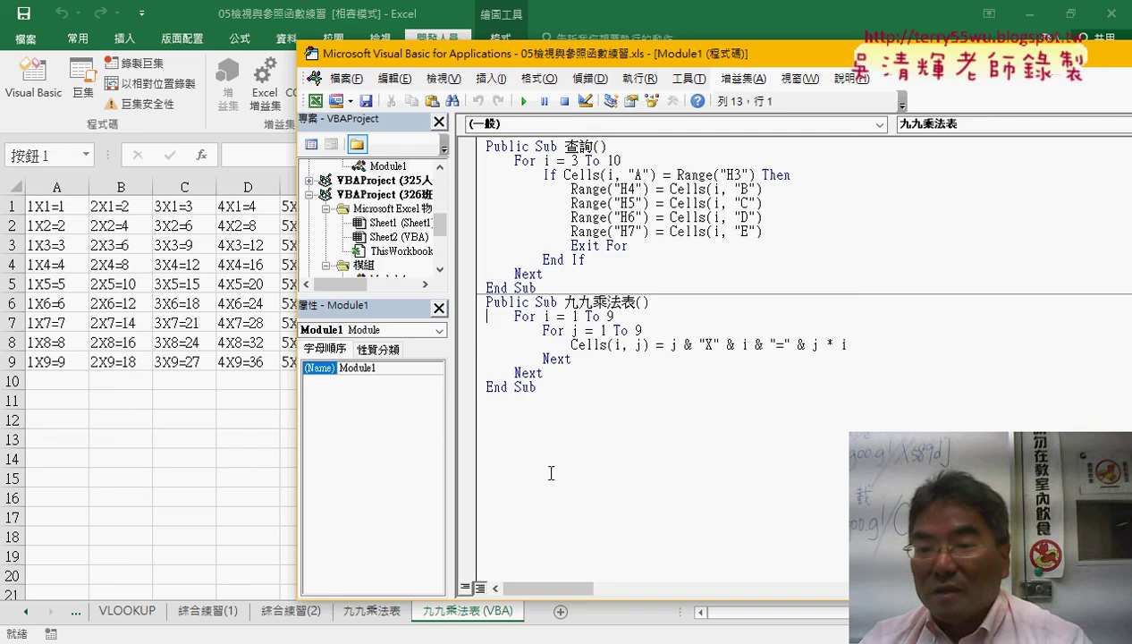
mouse_move(536, 316)
mouse_down()
mouse_move(515, 316)
mouse_move(543, 330)
mouse_up()
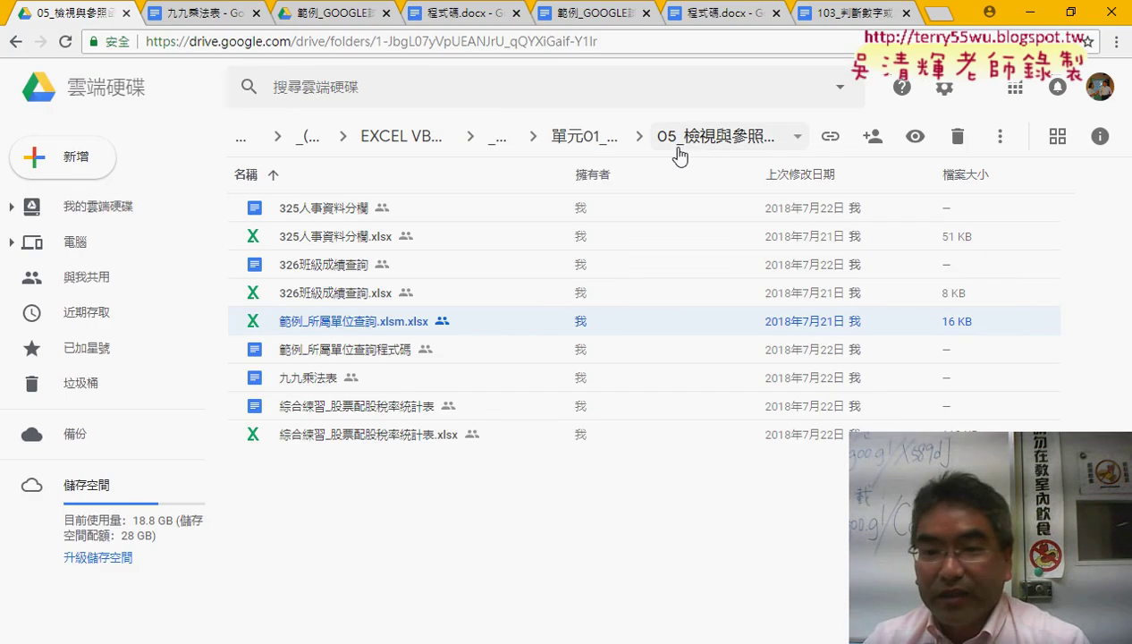
Go up to the parent folder, enter 05_檢視與參照函數, and open the 九九乘法表 Google Doc
click(586, 137)
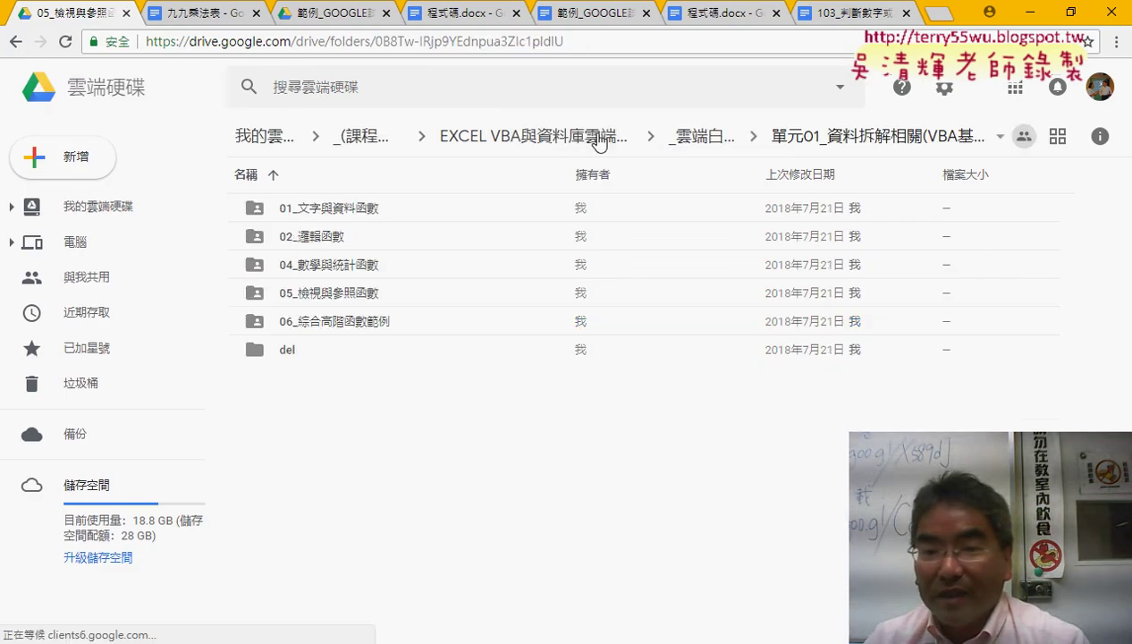
double_click(338, 295)
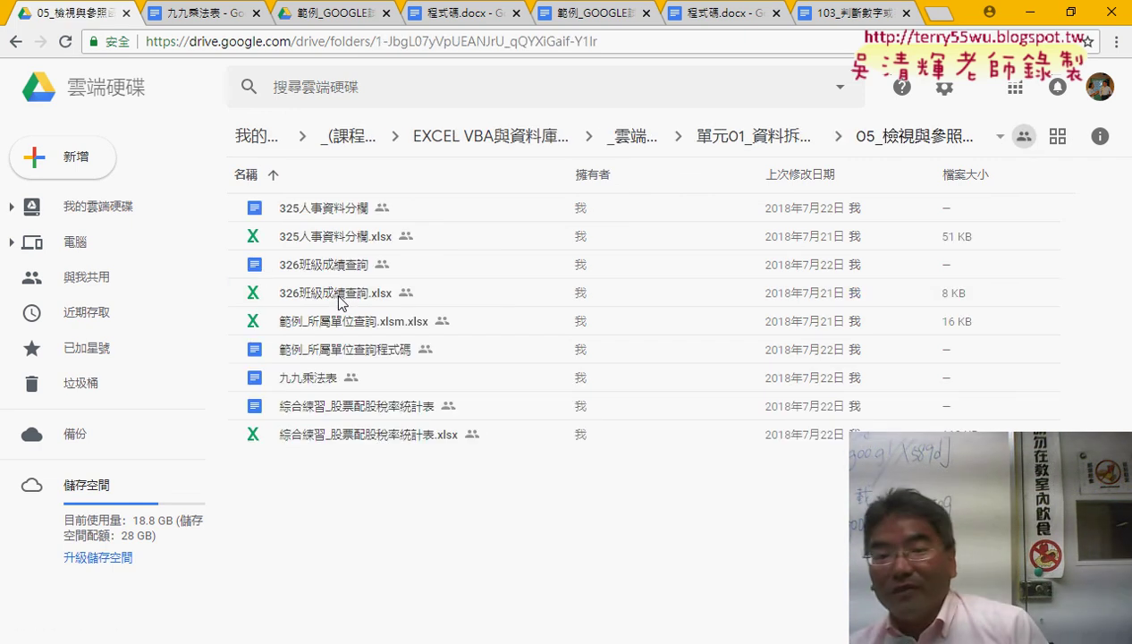
double_click(321, 378)
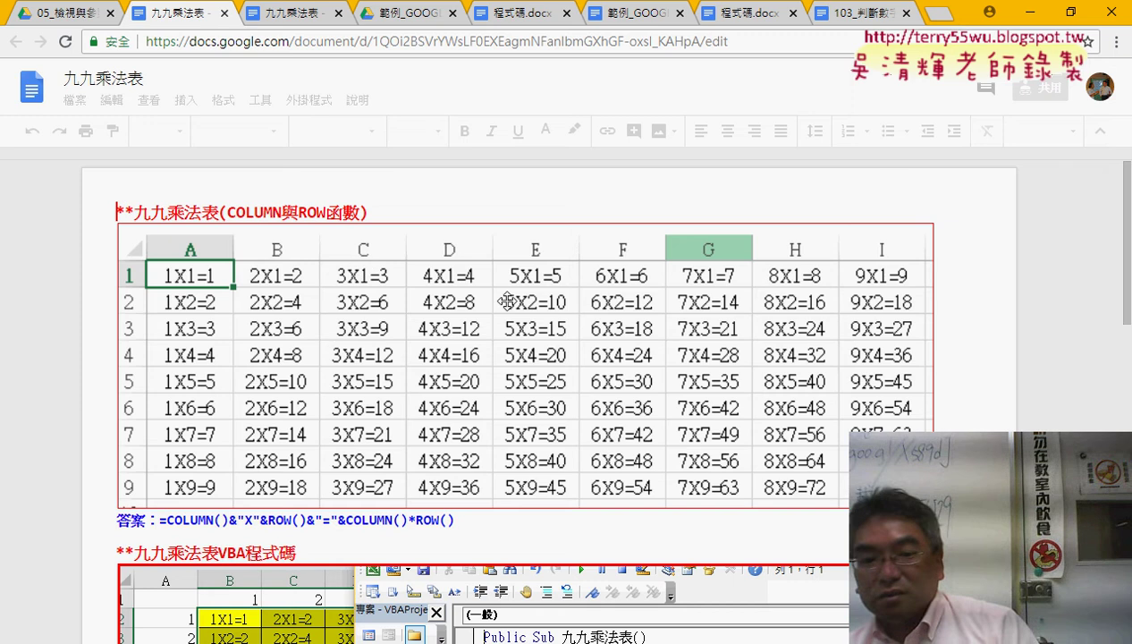
scroll(507, 301, down, 4)
scroll(317, 396, down, 3)
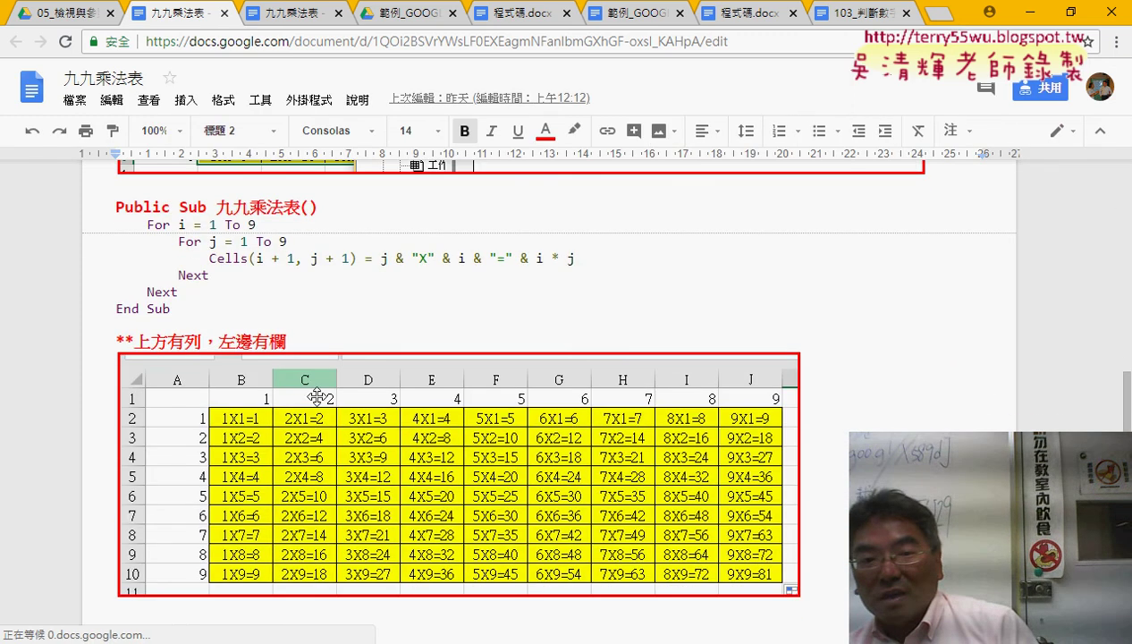
drag(171, 308, 113, 210)
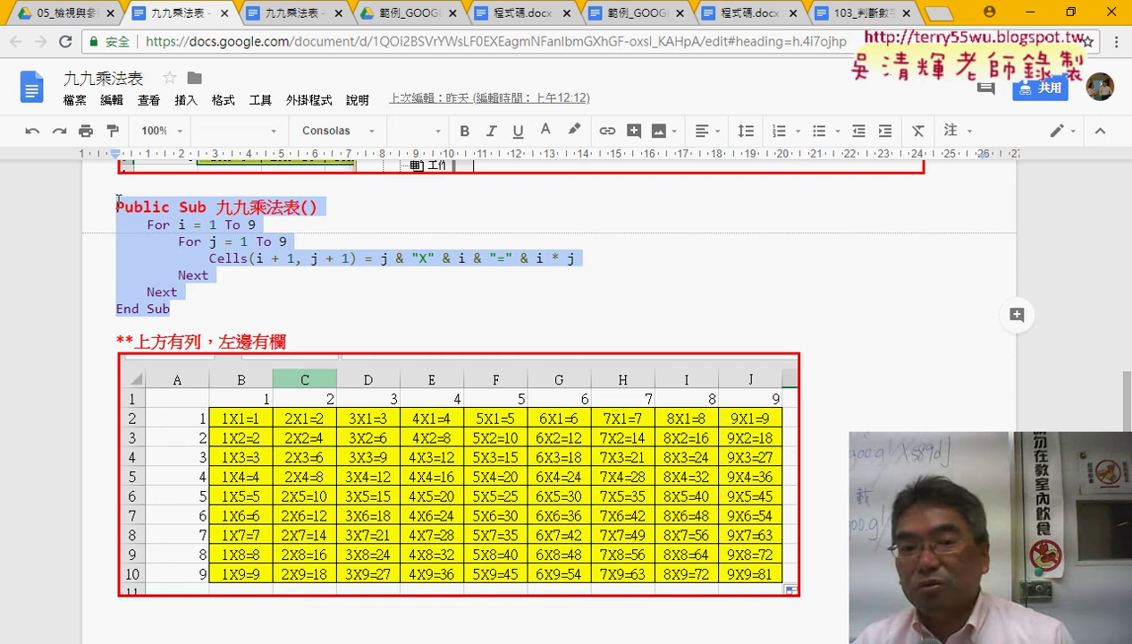
click(247, 304)
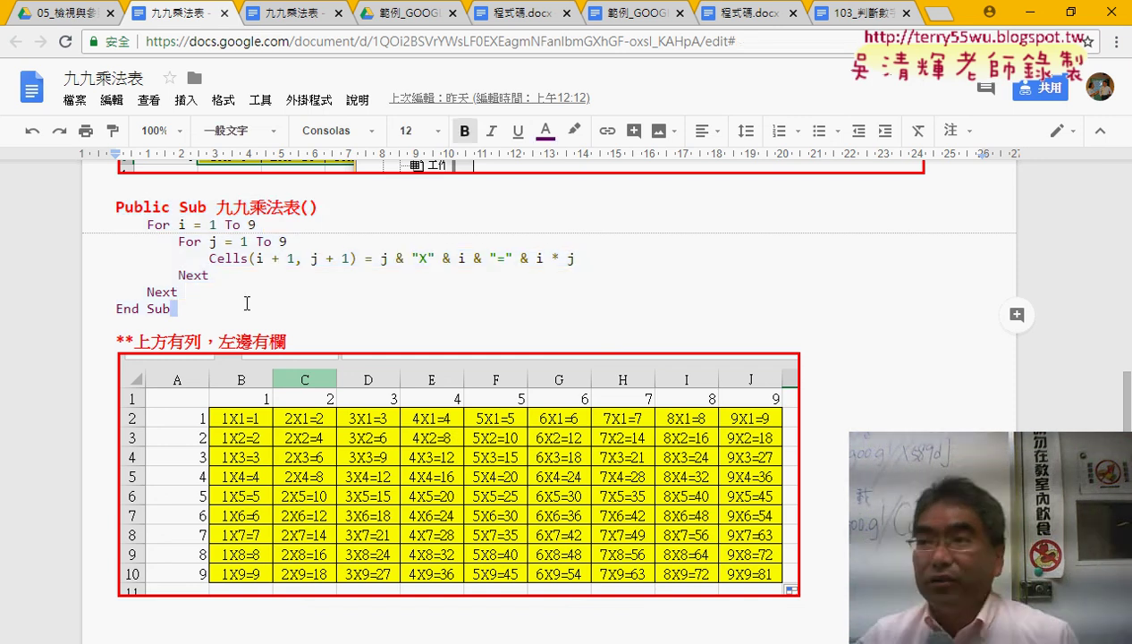